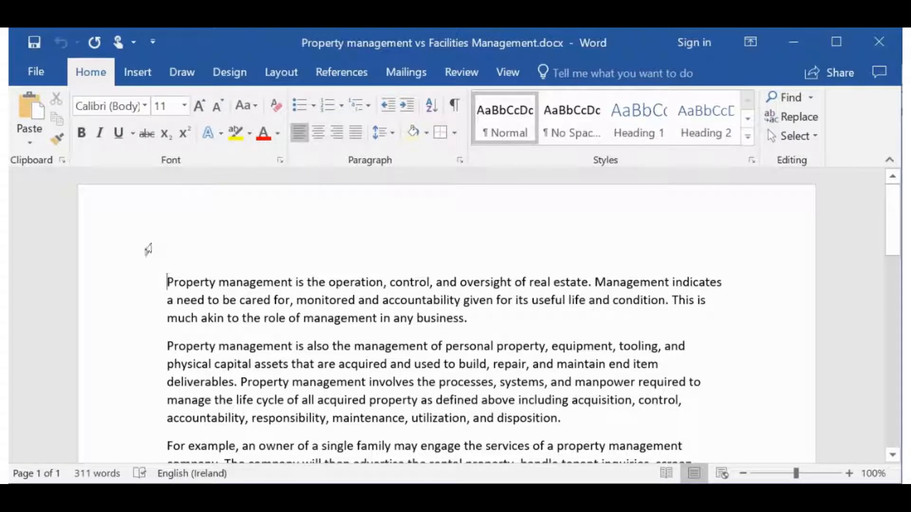
Step: Format the opening words "Property management" in the first paragraph as bold and italic
left_click_drag(167, 282, 289, 283)
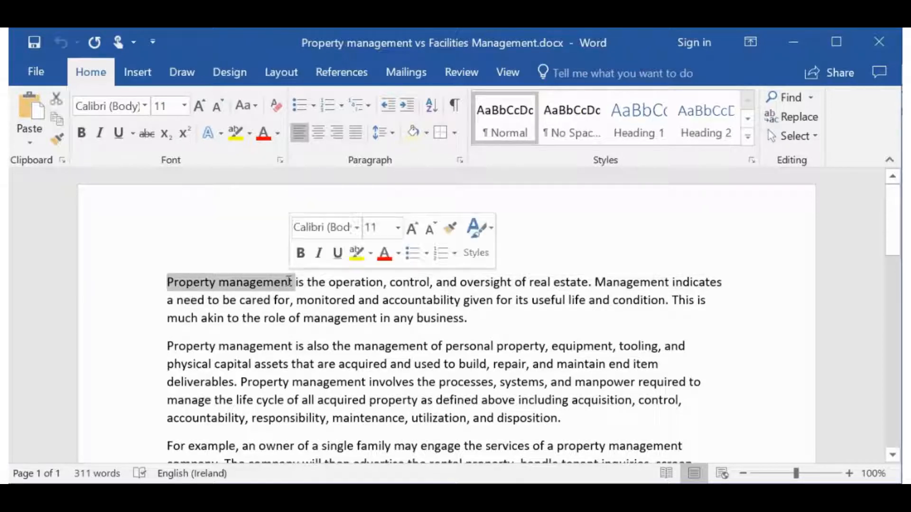
left_click(85, 136)
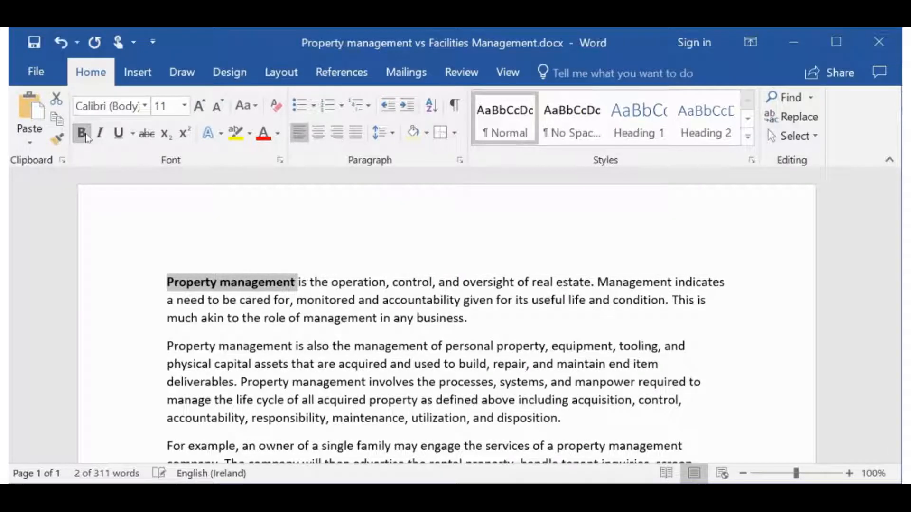
left_click(101, 138)
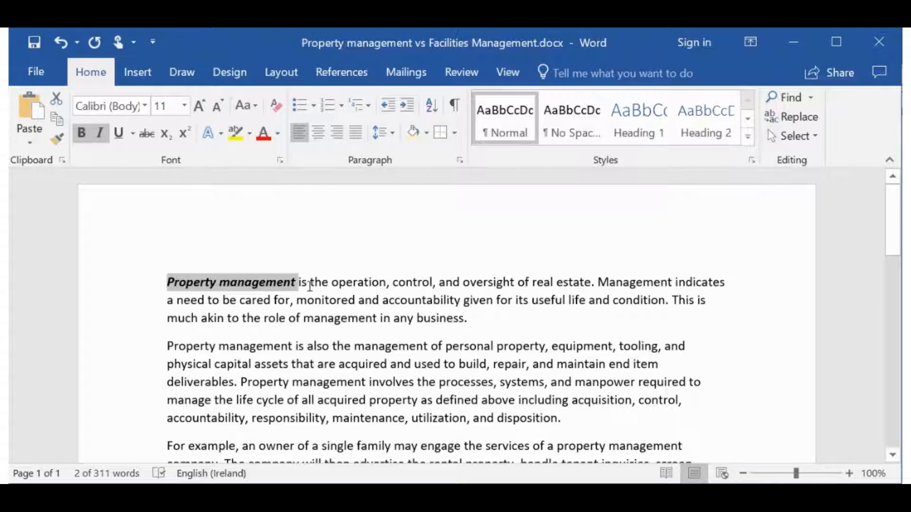
Step: Insert the heading "Property Management and Facilities Management" on its own line above the first paragraph
left_click(170, 281)
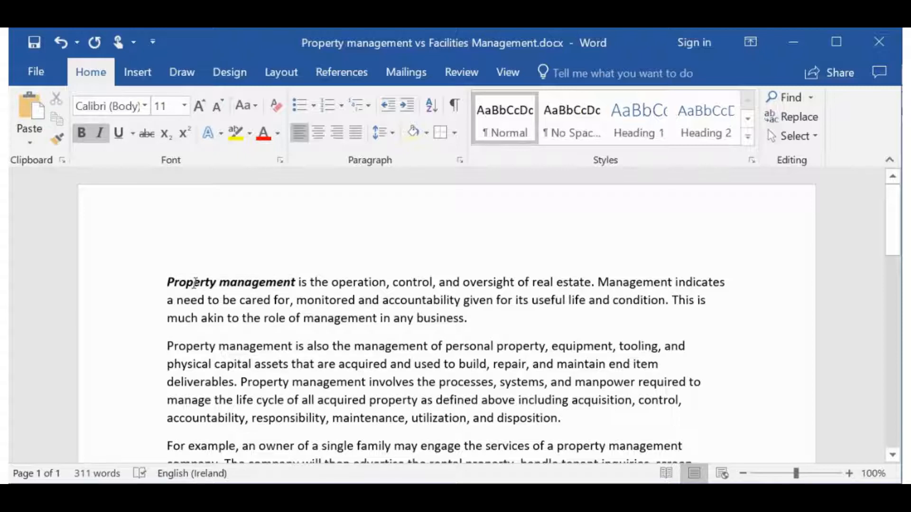
type("Proper")
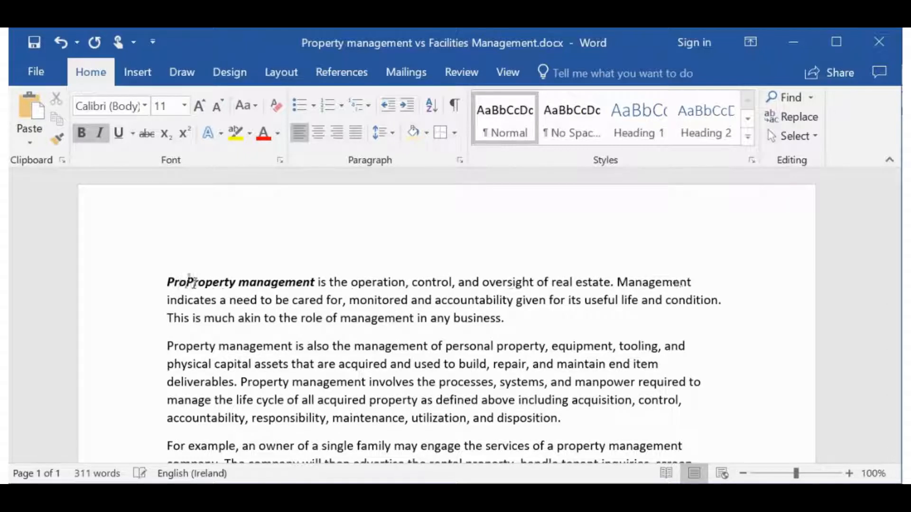
type("ty Managem")
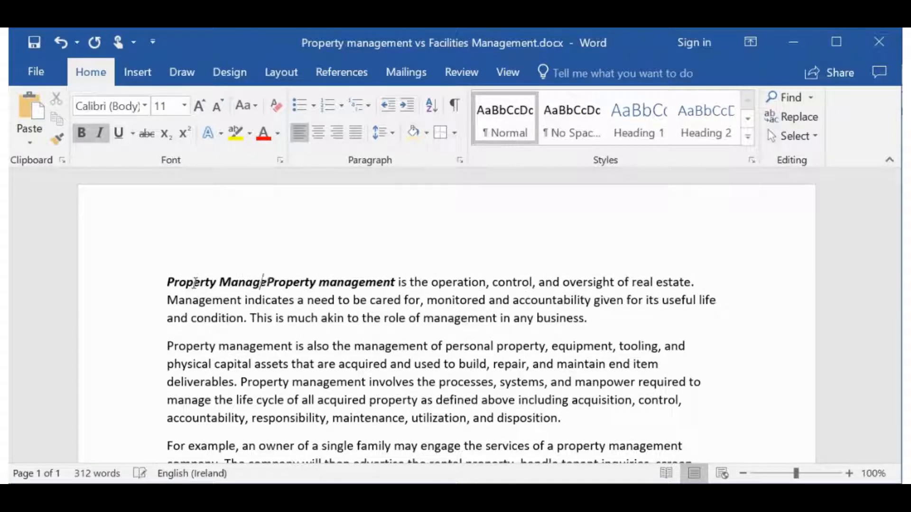
type("enProperty managemen")
key("BackSpace")
key("BackSpace")
key("BackSpace")
key("BackSpace")
type("ment and Faci")
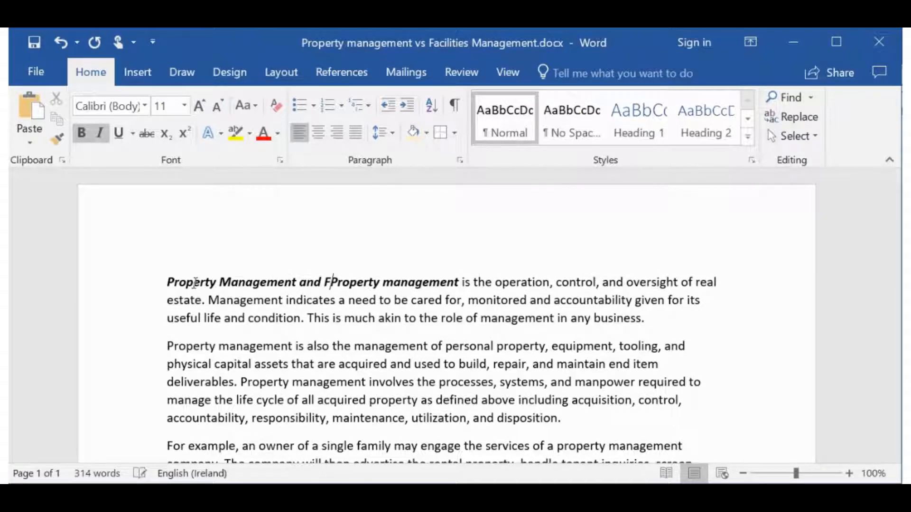
type("lit")
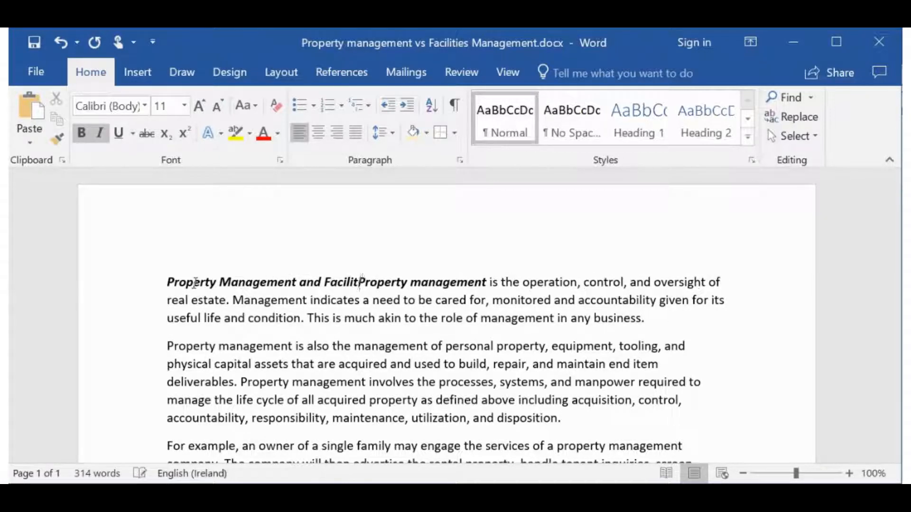
type("ies Managem")
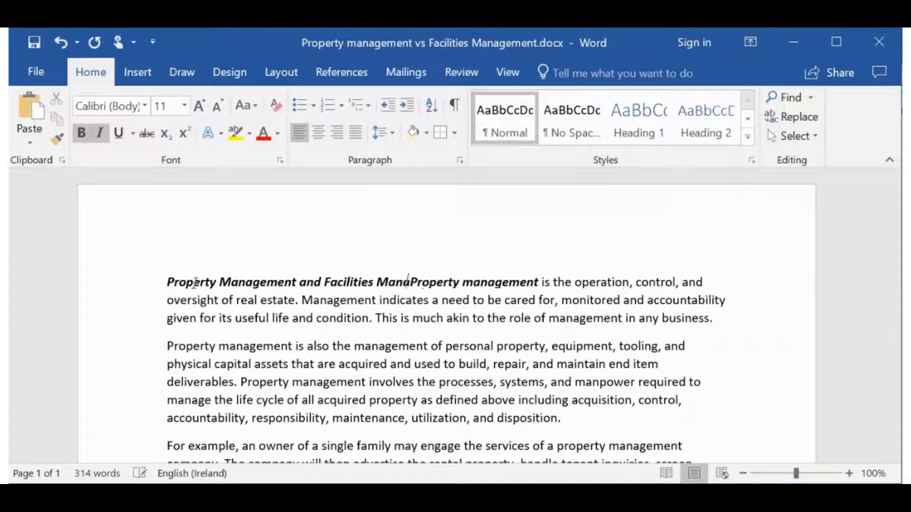
type("ent")
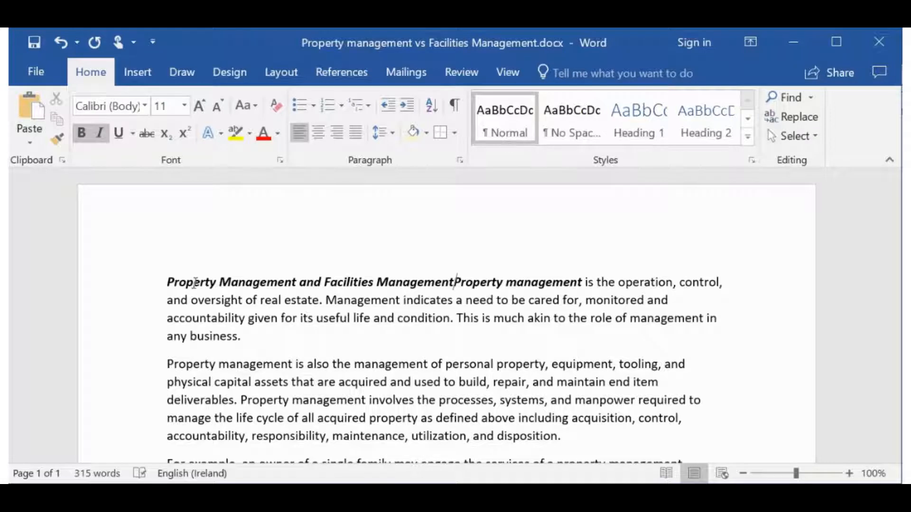
key("Return")
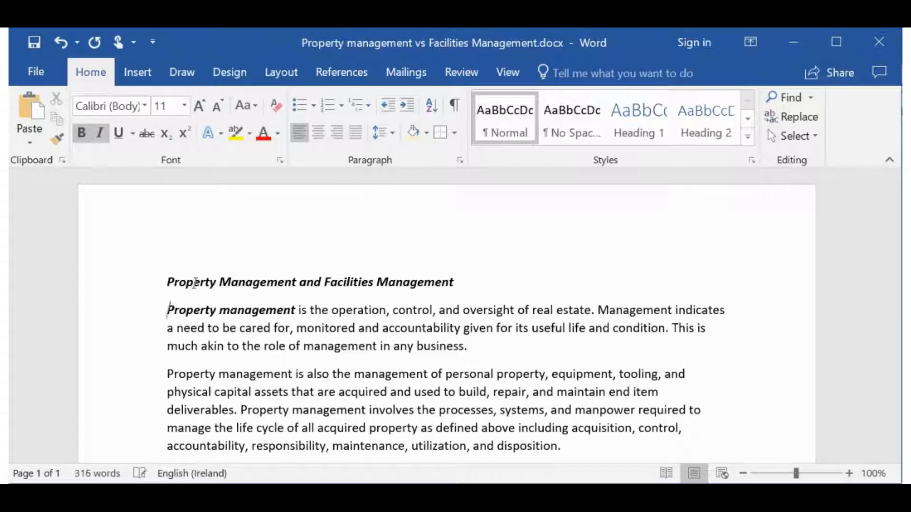
Step: Remove the bold and italic formatting from the heading line and deselect it
left_click(124, 290)
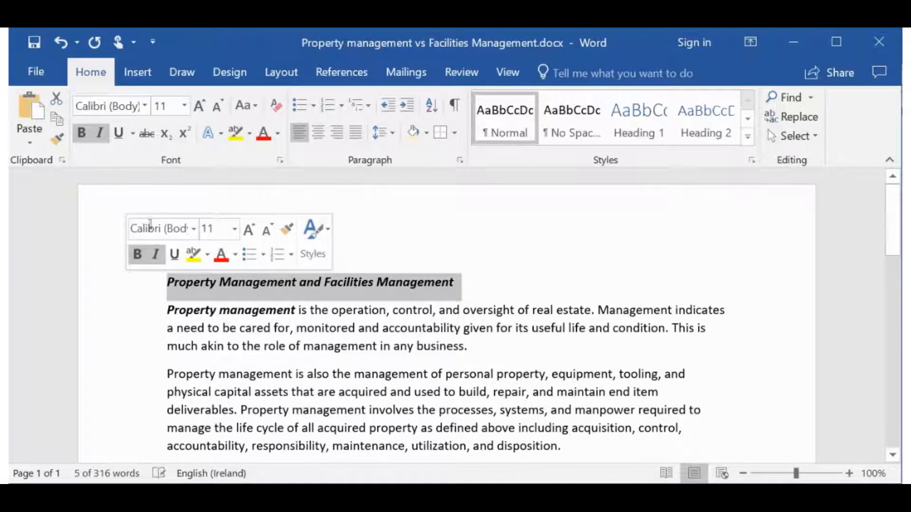
left_click(84, 133)
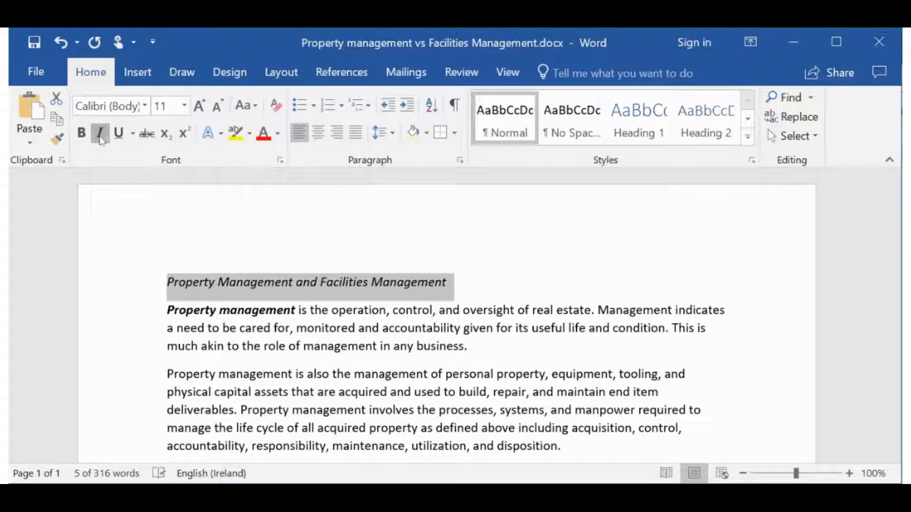
left_click(100, 133)
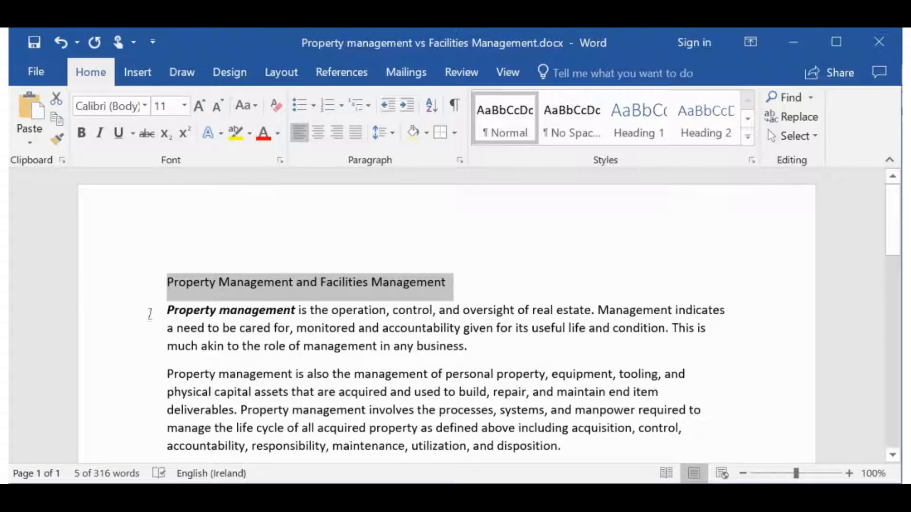
left_click(205, 327)
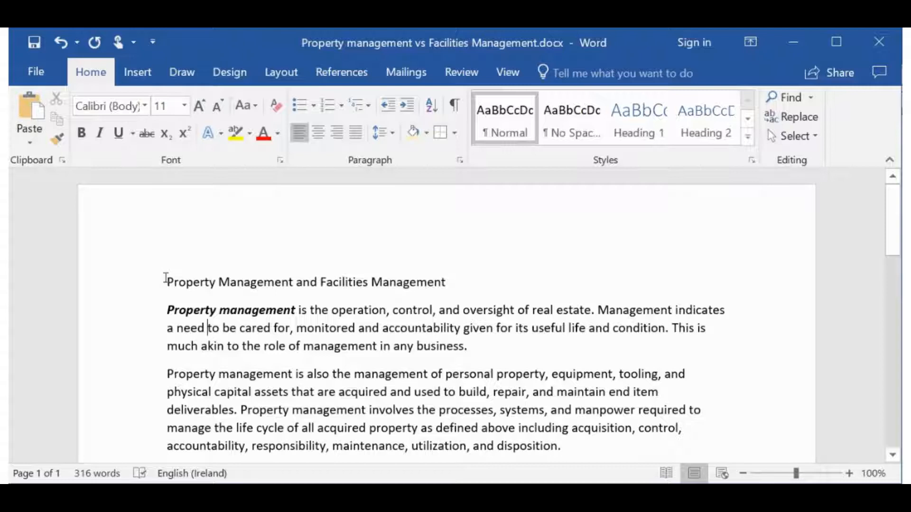
left_click_drag(165, 278, 448, 279)
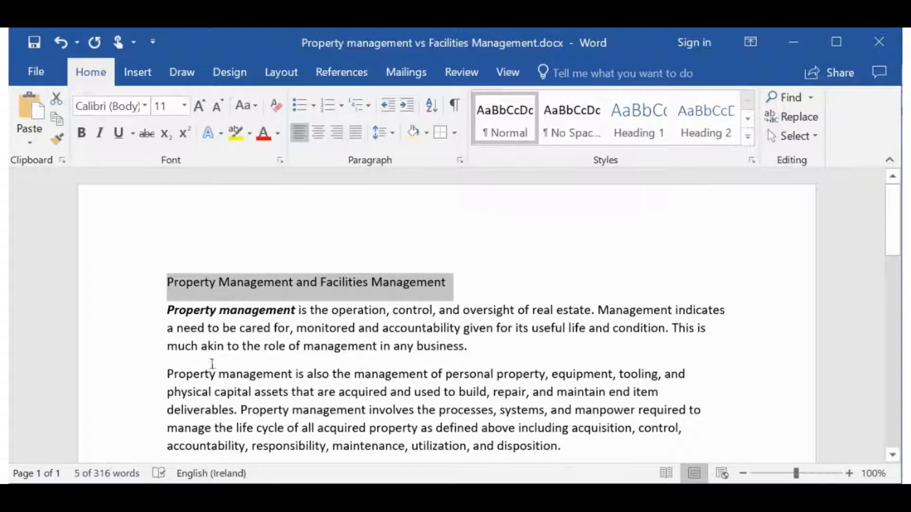
left_click(239, 343)
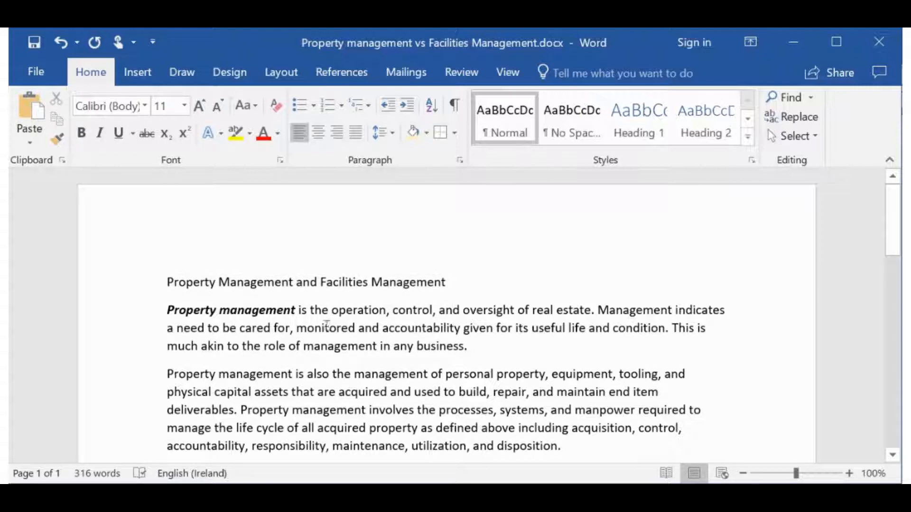
Step: Highlight the word "management" before "of personal property" in the second paragraph in yellow
double_click(380, 375)
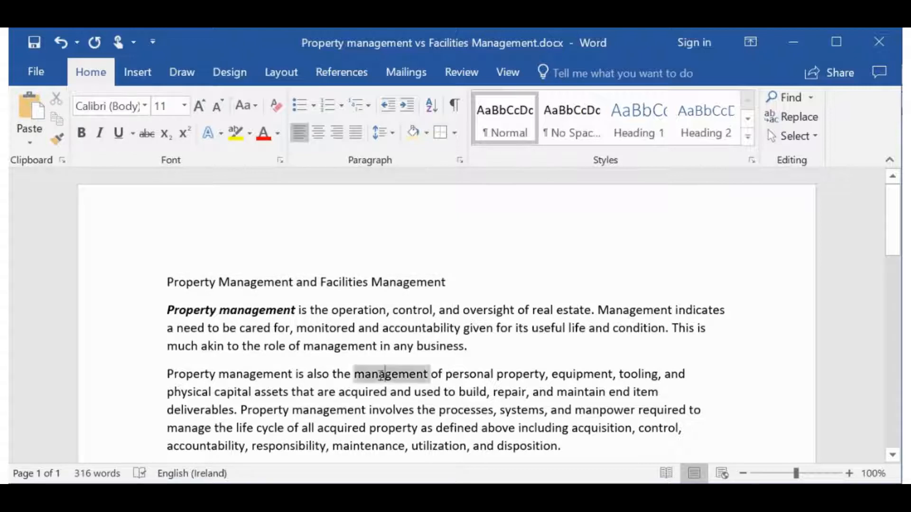
left_click(382, 376)
left_click(383, 378)
double_click(383, 378)
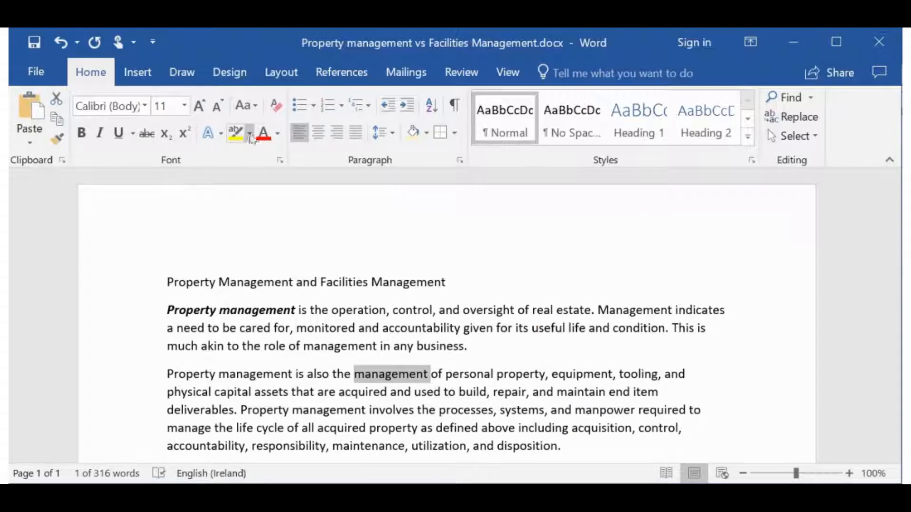
left_click(236, 133)
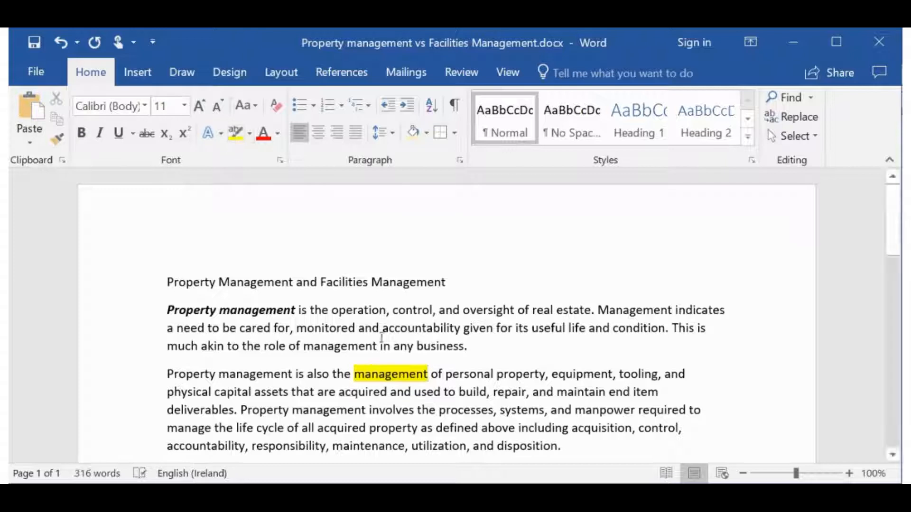
Step: Highlight the words "processes", "systems" and "manpower" in the second paragraph in yellow
double_click(442, 409)
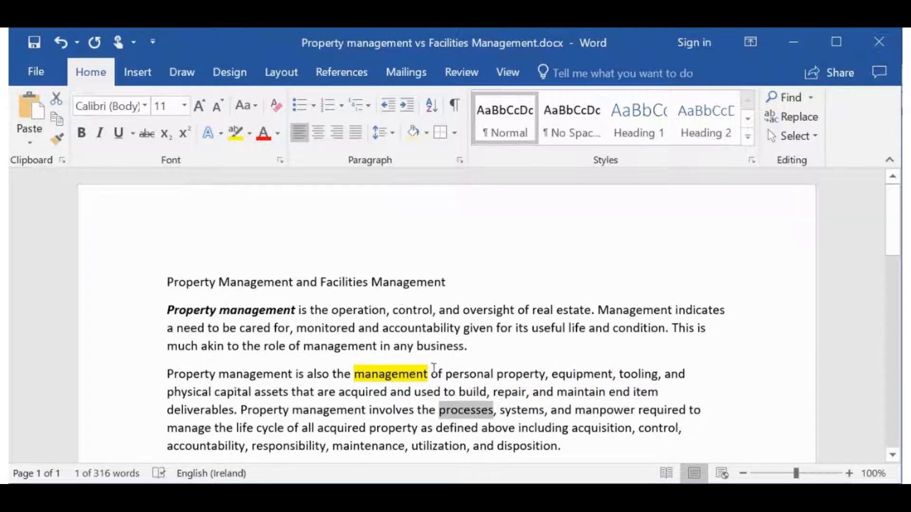
left_click(236, 133)
double_click(515, 410)
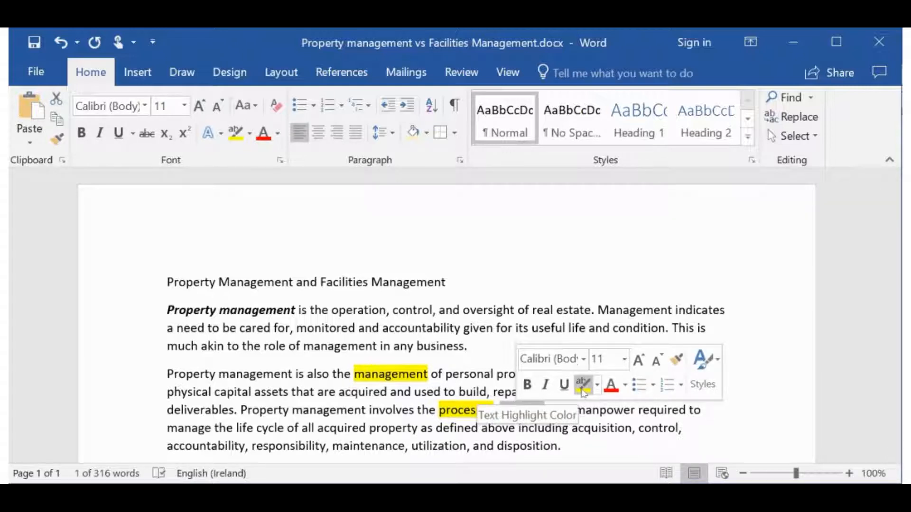
left_click(583, 386)
double_click(596, 411)
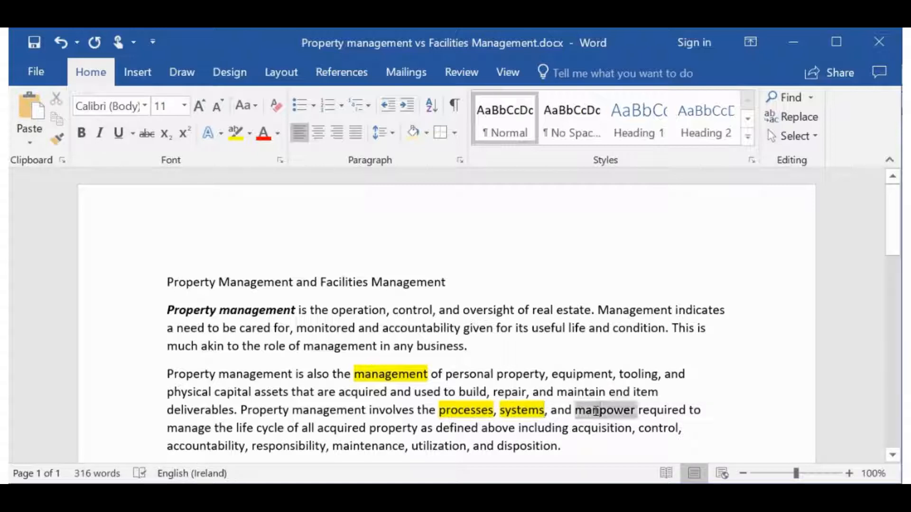
left_click(664, 384)
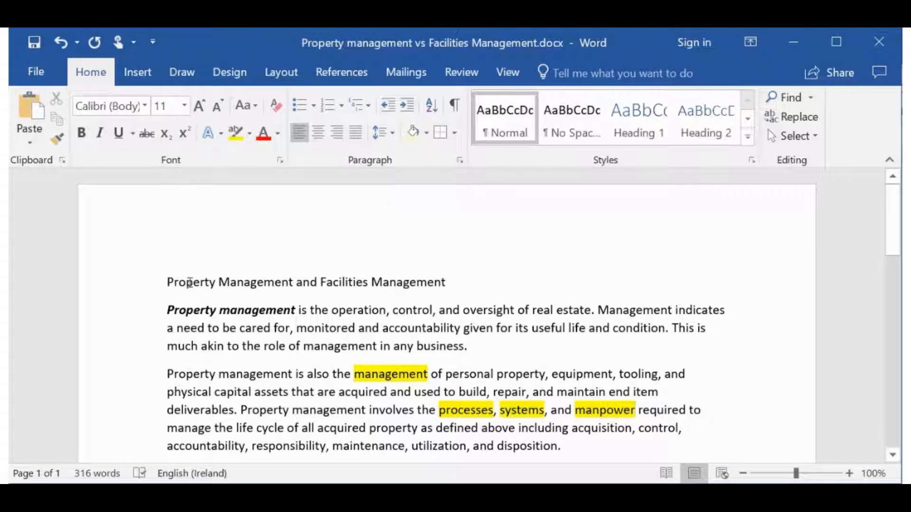
Step: Set the heading "Property Management and Facilities Management" to the Arial Black font at size 20
left_click(119, 282)
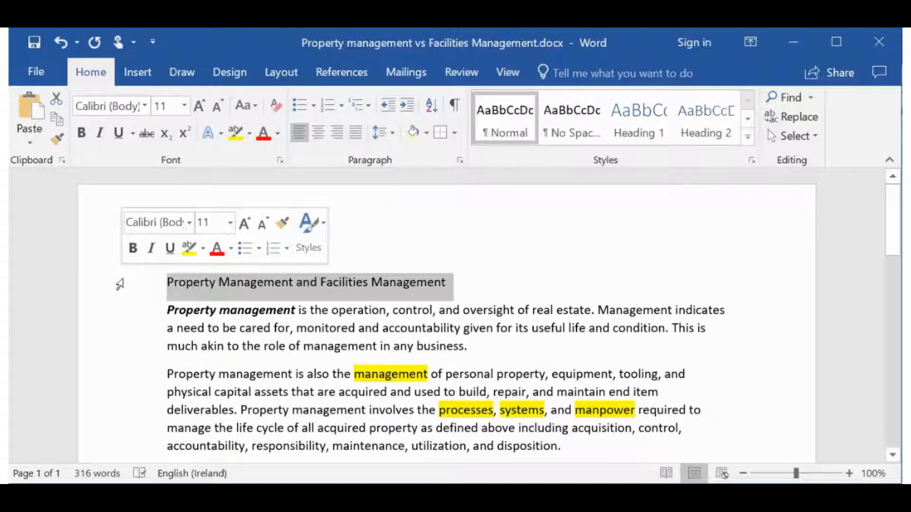
left_click(145, 106)
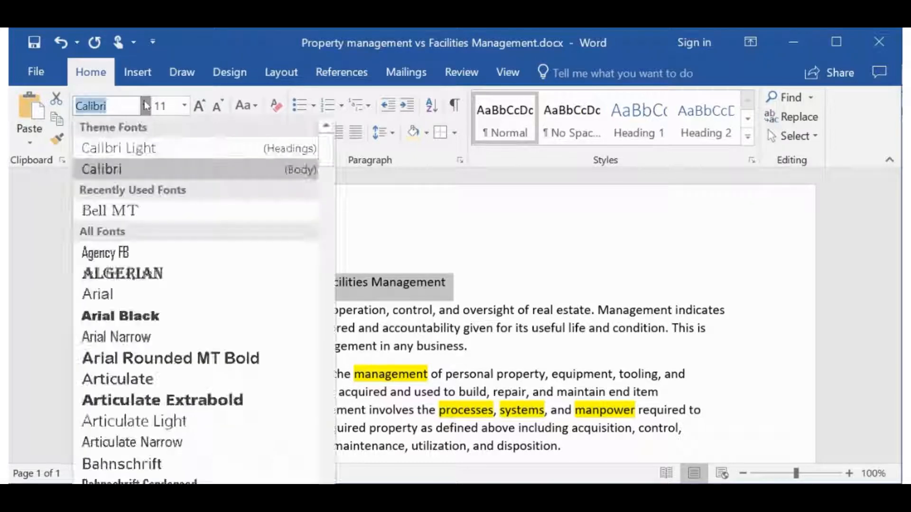
left_click(138, 313)
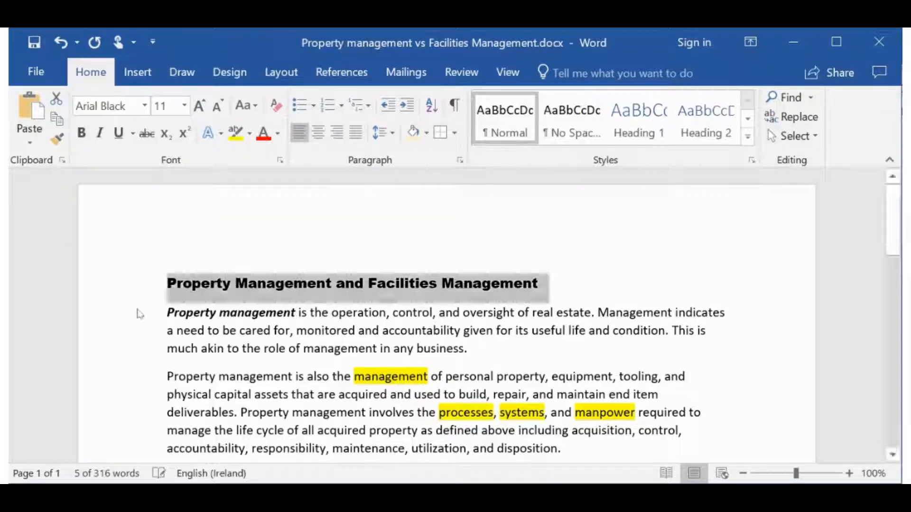
left_click(186, 106)
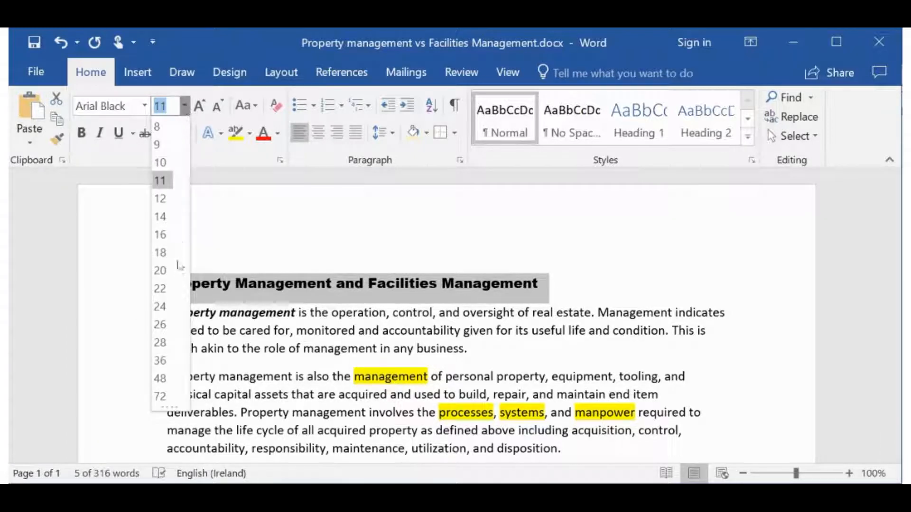
left_click(162, 274)
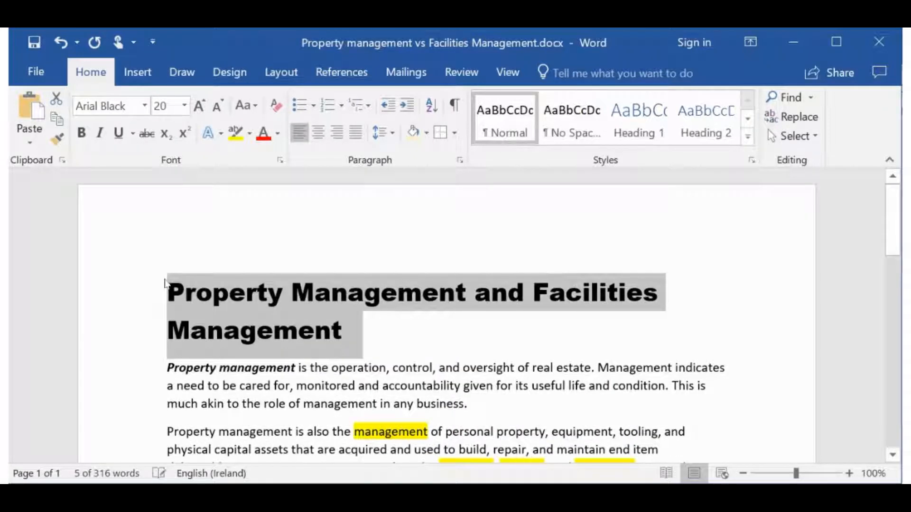
Step: Grow the heading's font size stepwise to 28 and shrink it stepwise to 22
left_click(200, 106)
left_click(200, 106)
left_click(200, 106)
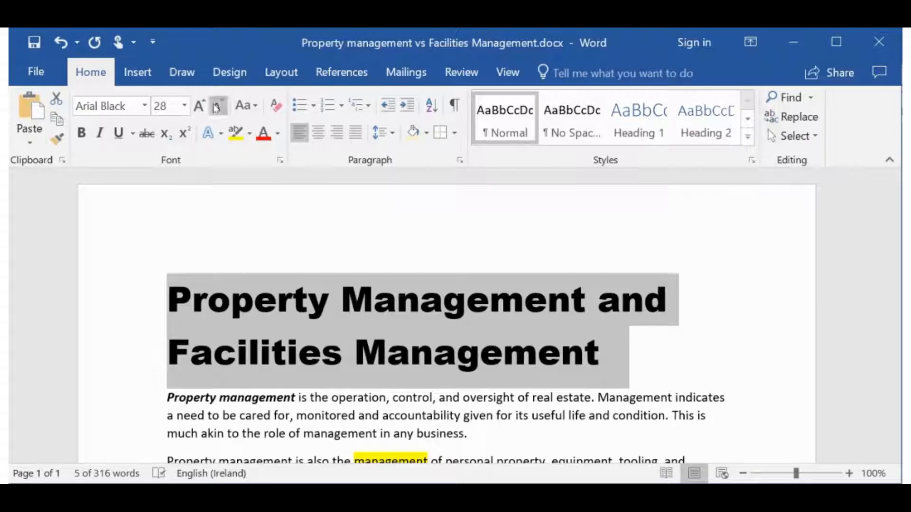
left_click(215, 106)
left_click(216, 107)
left_click(215, 107)
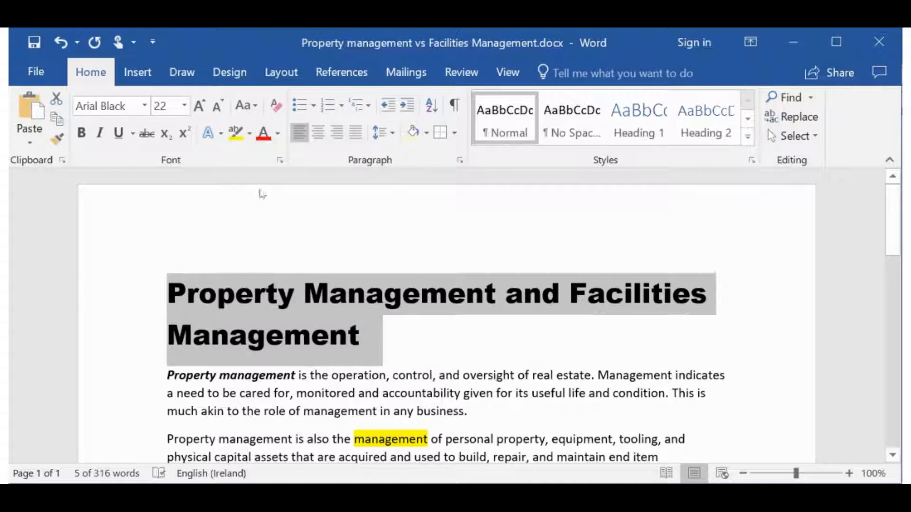
Step: Try to change the selected heading "Property Management and Facilities Management" to sentence case
left_click(256, 107)
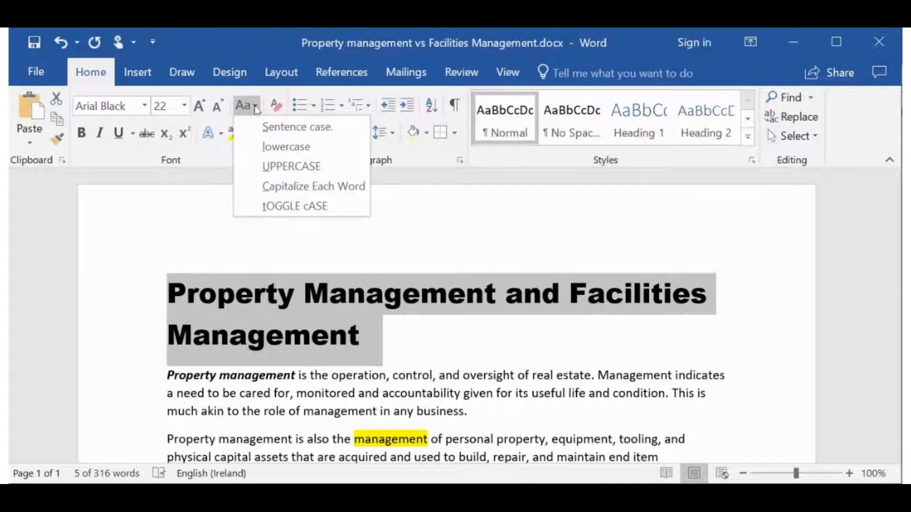
left_click(286, 131)
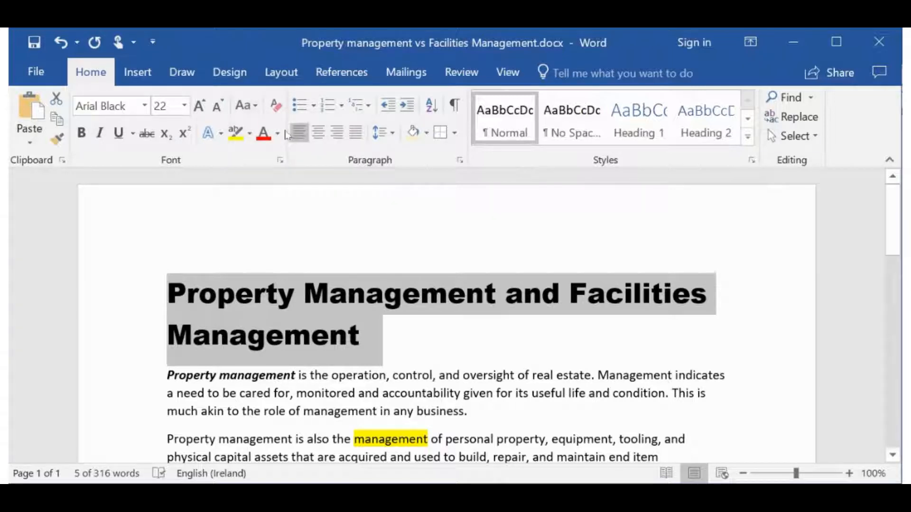
left_click(247, 106)
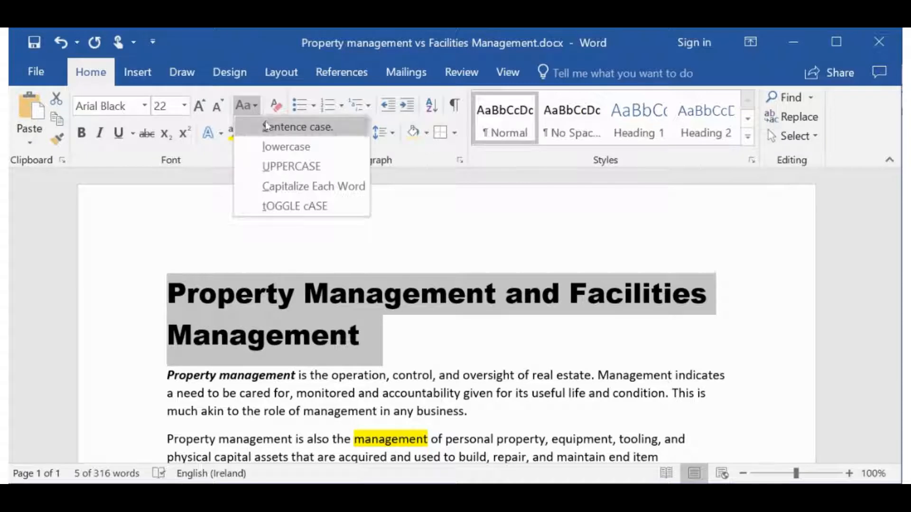
left_click(266, 126)
Step: Change the heading's letter case to lowercase and after that to UPPERCASE
left_click(257, 111)
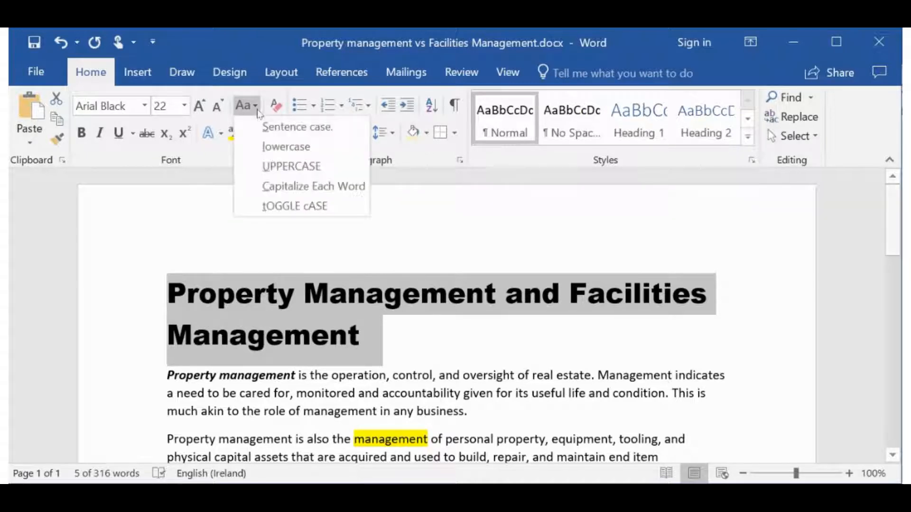
left_click(276, 148)
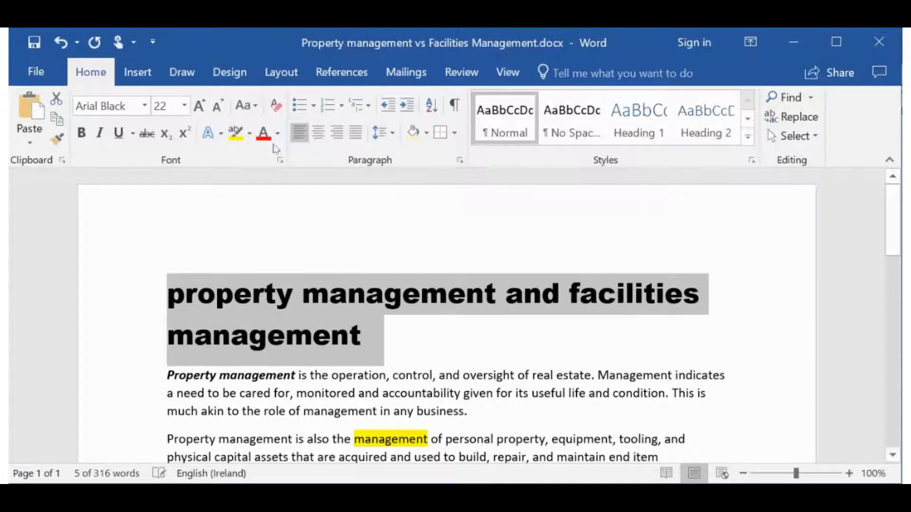
left_click(256, 108)
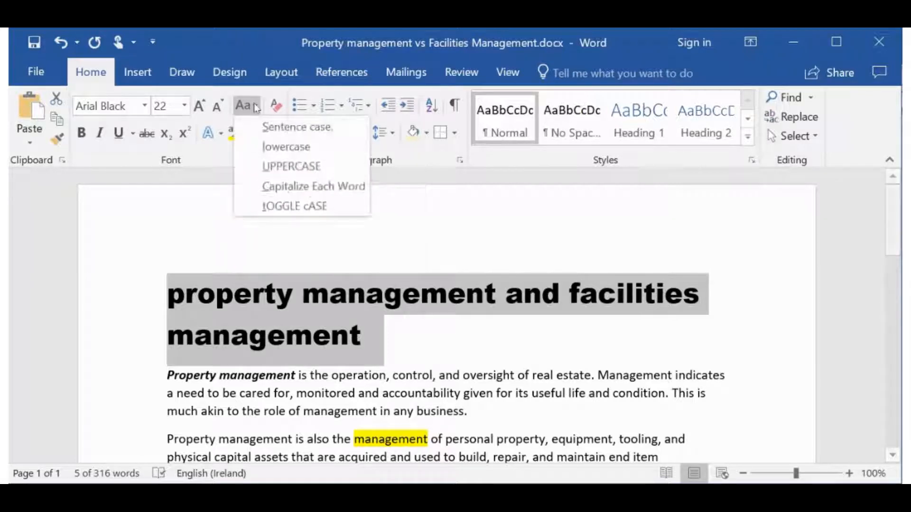
left_click(279, 165)
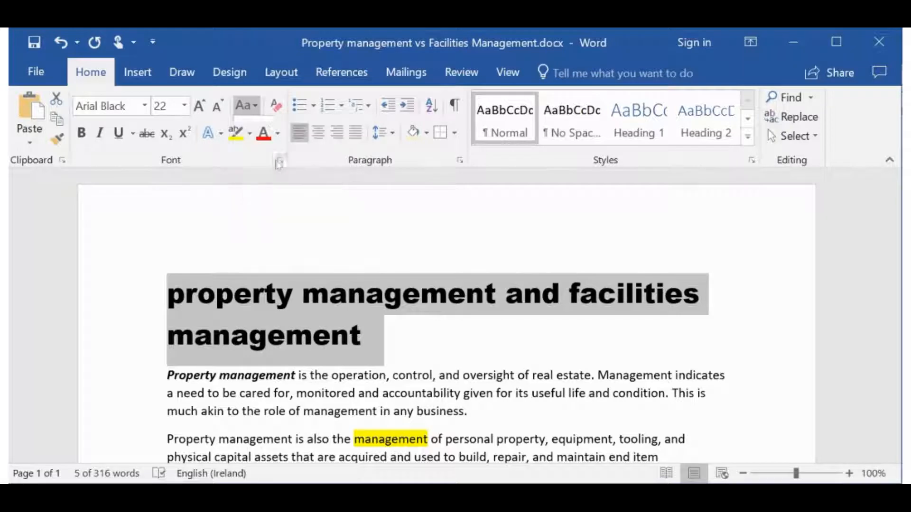
Step: Capitalize each word of the heading, but change "And" back to "and"
left_click(256, 109)
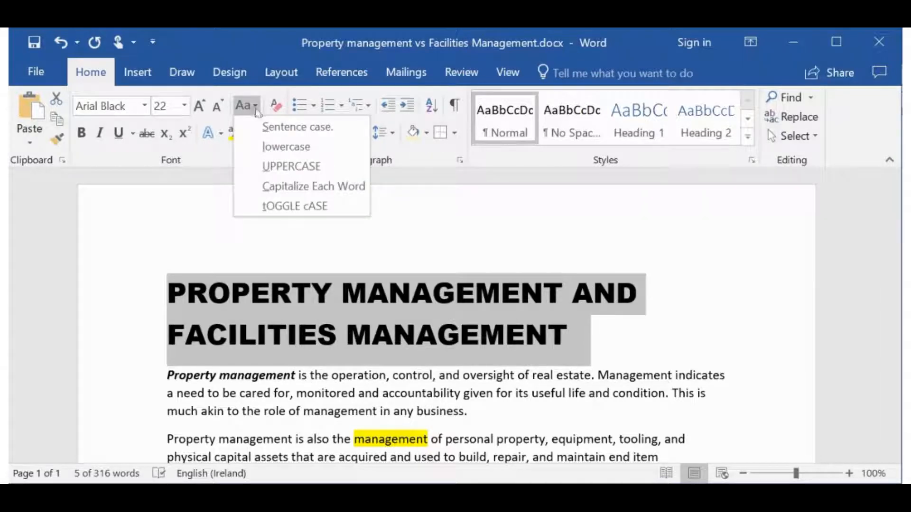
left_click(290, 187)
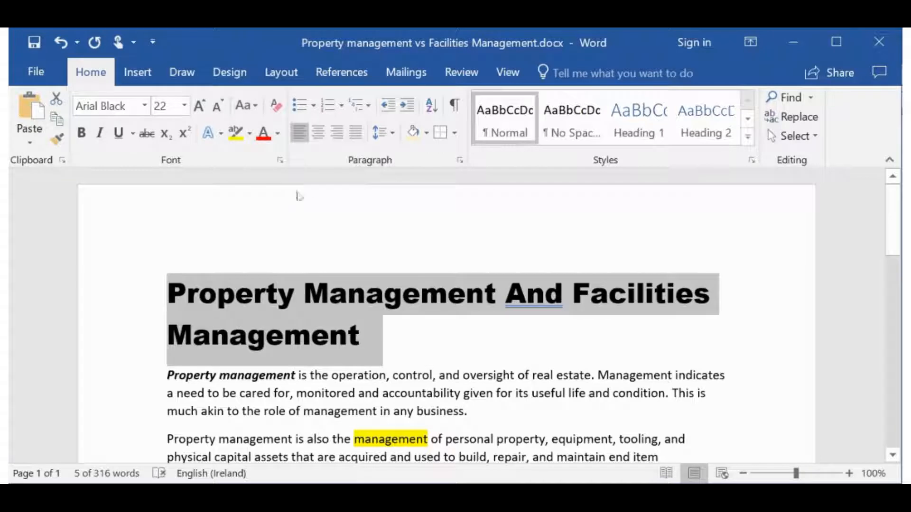
left_click(525, 293)
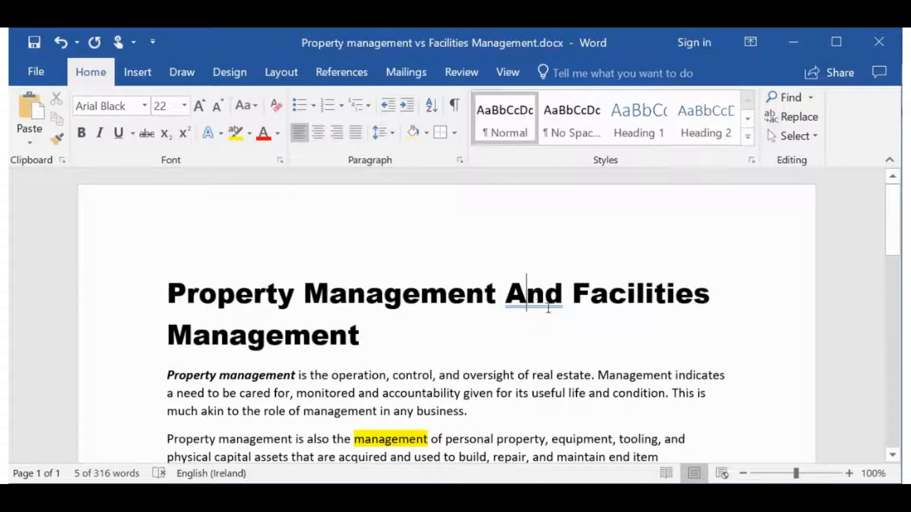
key("BackSpace")
type("a")
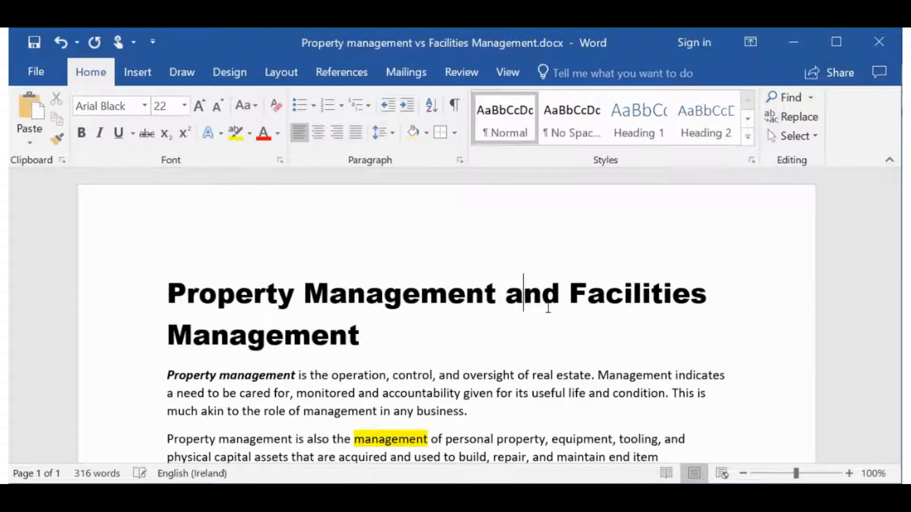
left_click(520, 424)
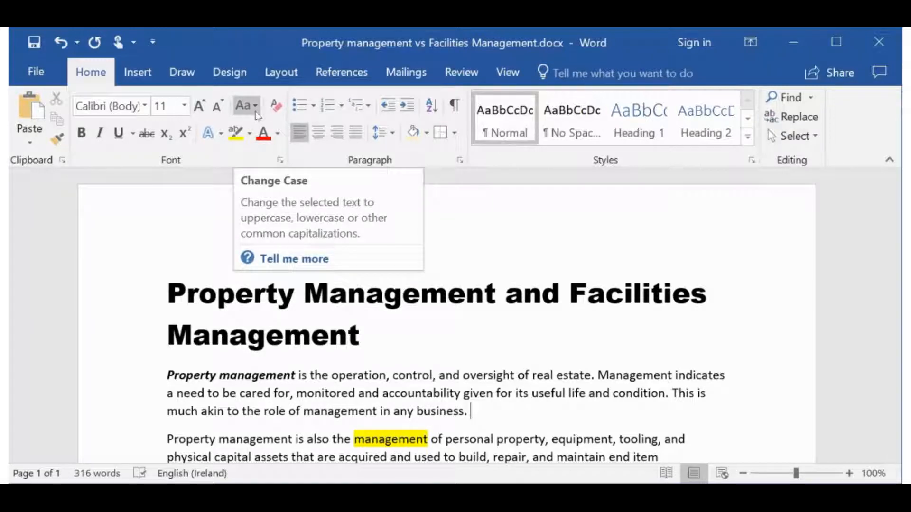
Step: Examine the basic font settings and the advanced character spacing options in the Font dialog for the body text, leaving them unapplied
scroll(249, 267, "down", 3)
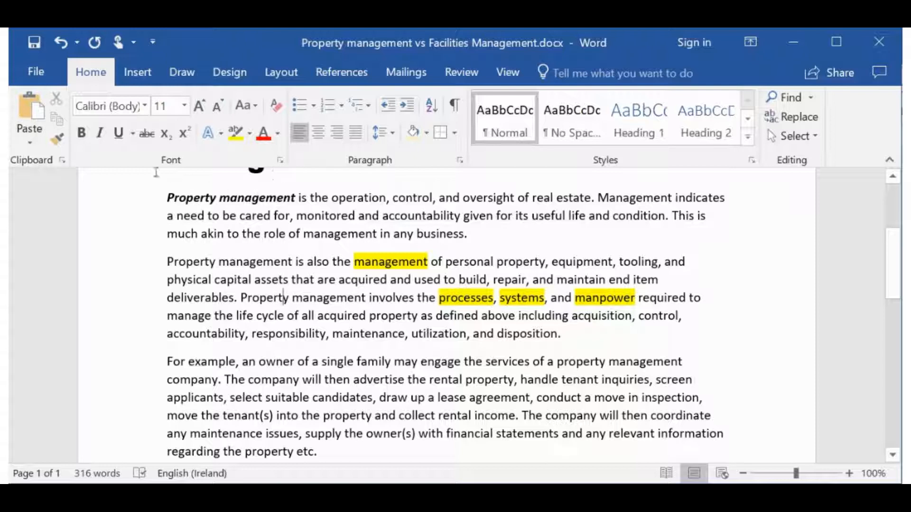
left_click(281, 162)
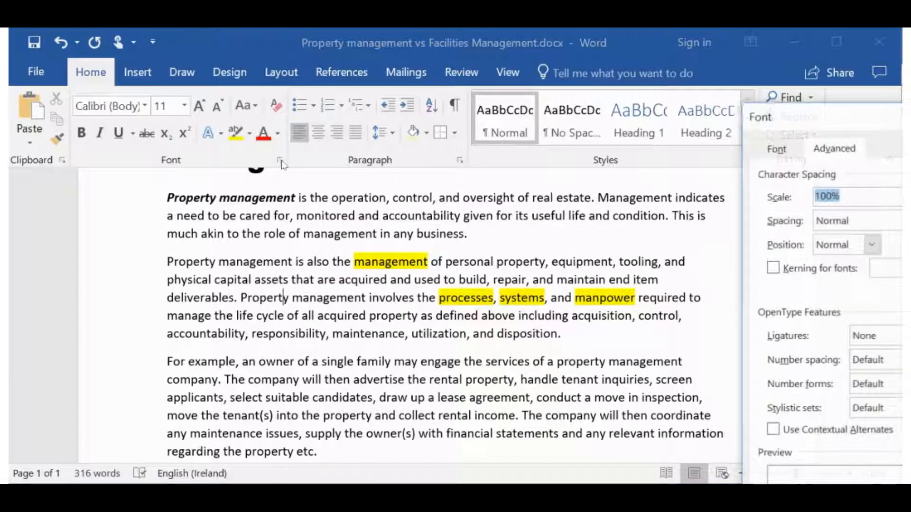
left_click_drag(897, 118, 655, 70)
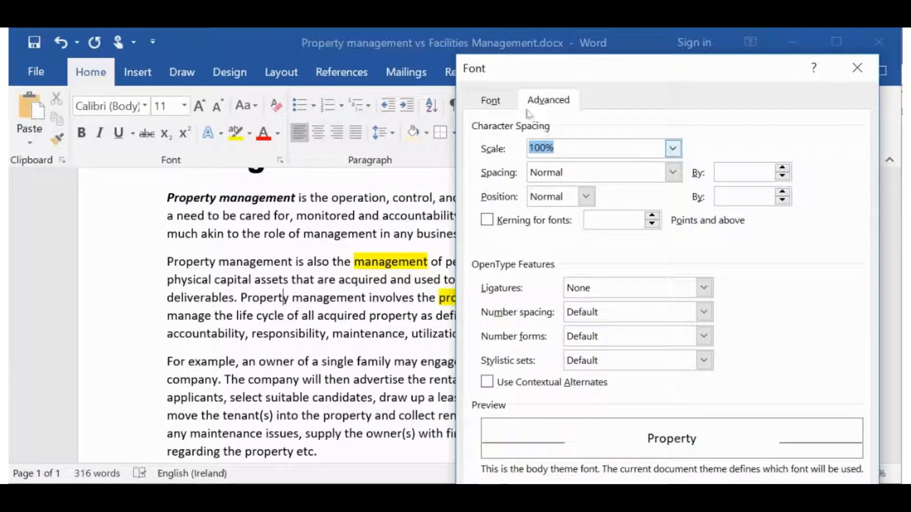
left_click(491, 100)
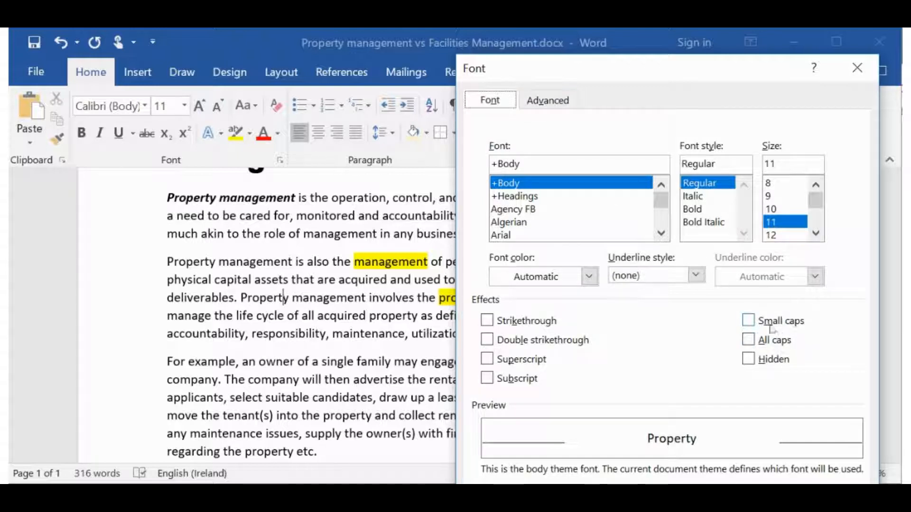
left_click(550, 102)
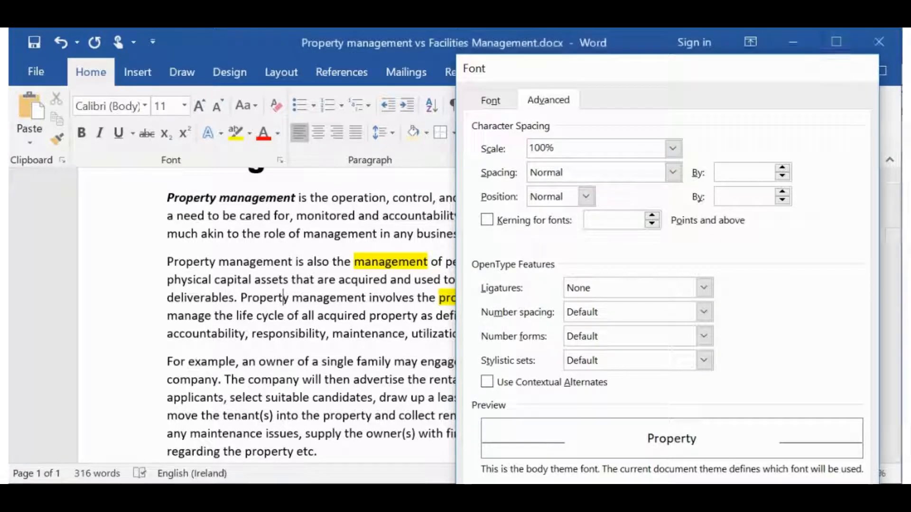
key("Escape")
Step: Set the character spacing of the heading "Property Management and Facilities Management" to Expanded by about 1.4 pt
left_click_drag(895, 288, 894, 215)
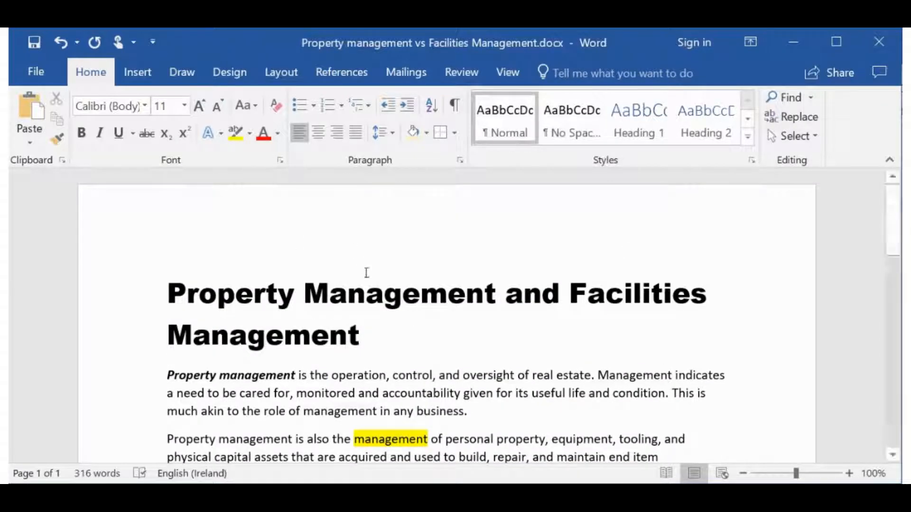
left_click_drag(367, 334, 182, 290)
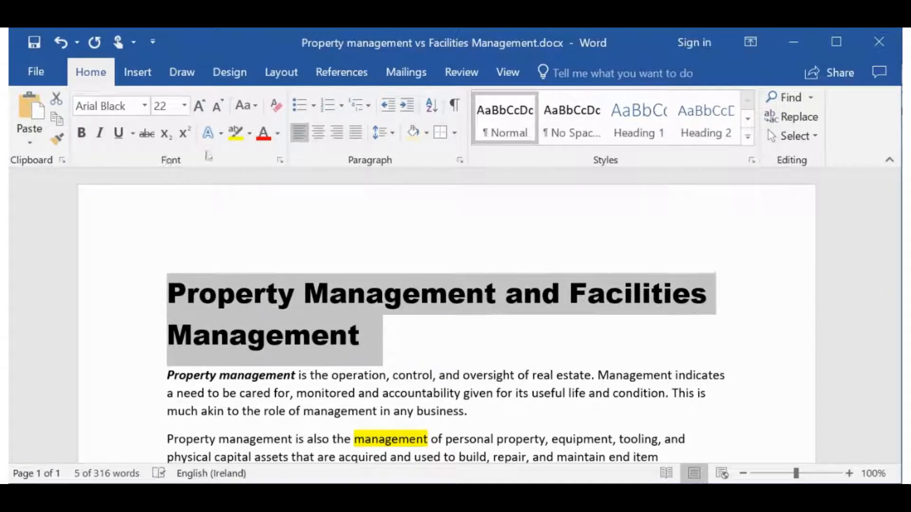
left_click(282, 159)
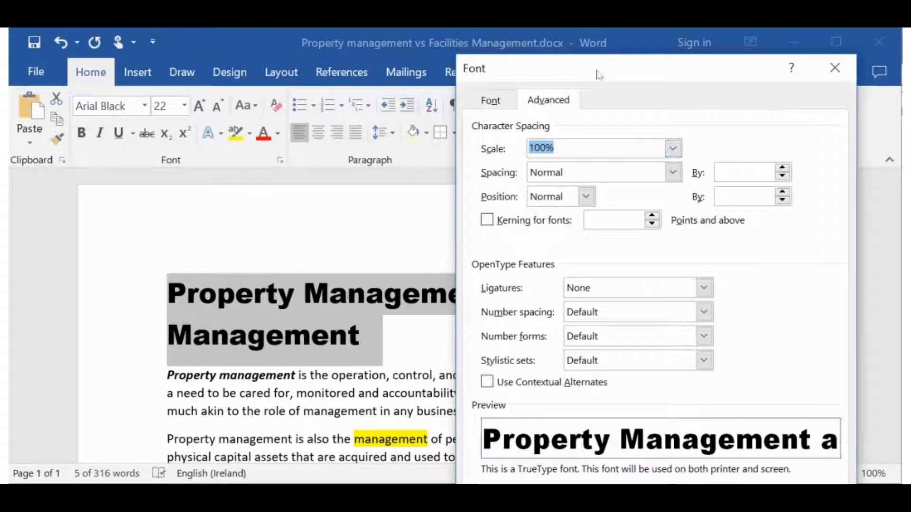
left_click_drag(600, 74, 603, 49)
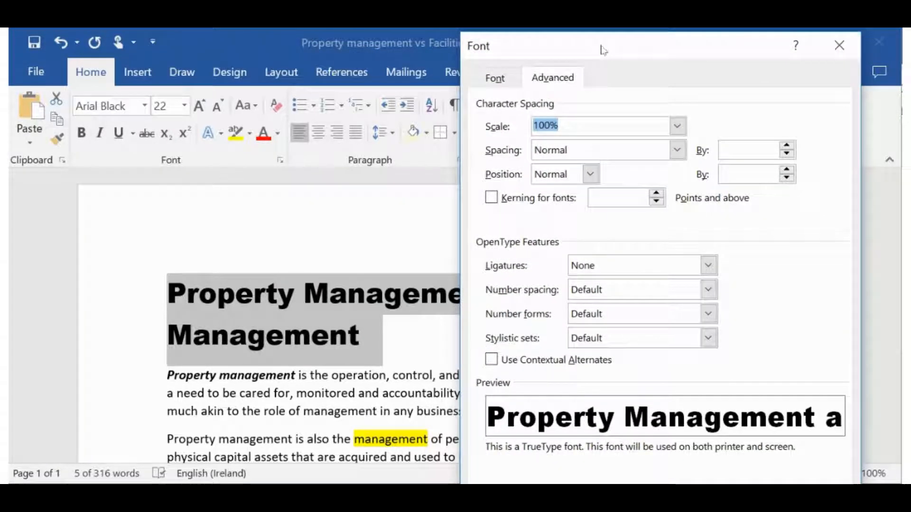
left_click(495, 79)
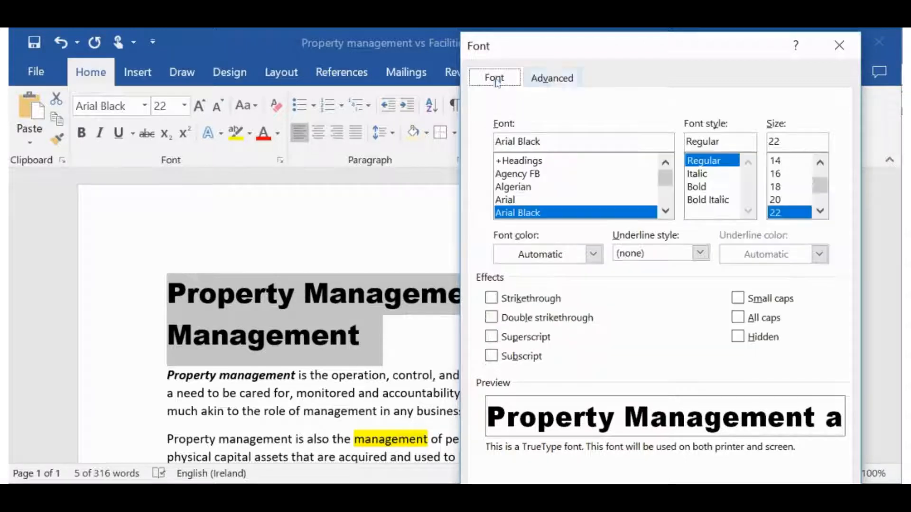
left_click(552, 78)
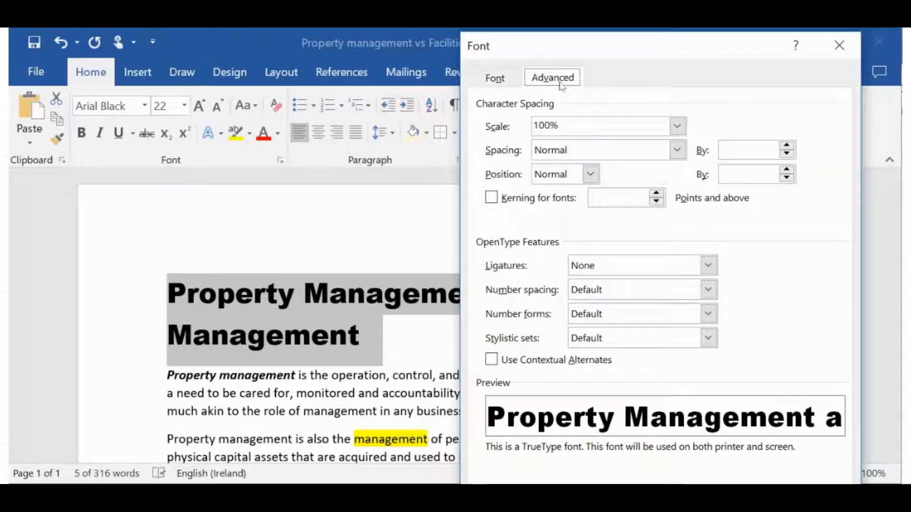
left_click(677, 150)
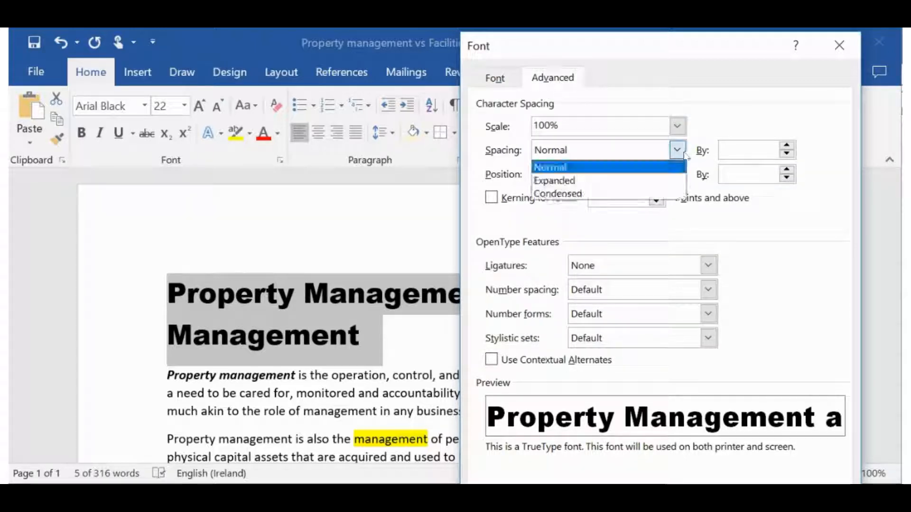
left_click(603, 180)
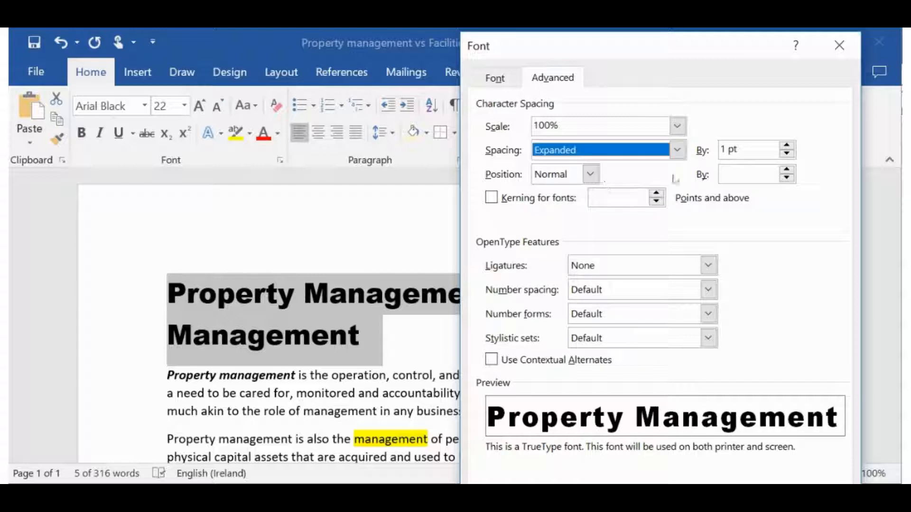
left_click(787, 146)
left_click(787, 146)
left_click(787, 146)
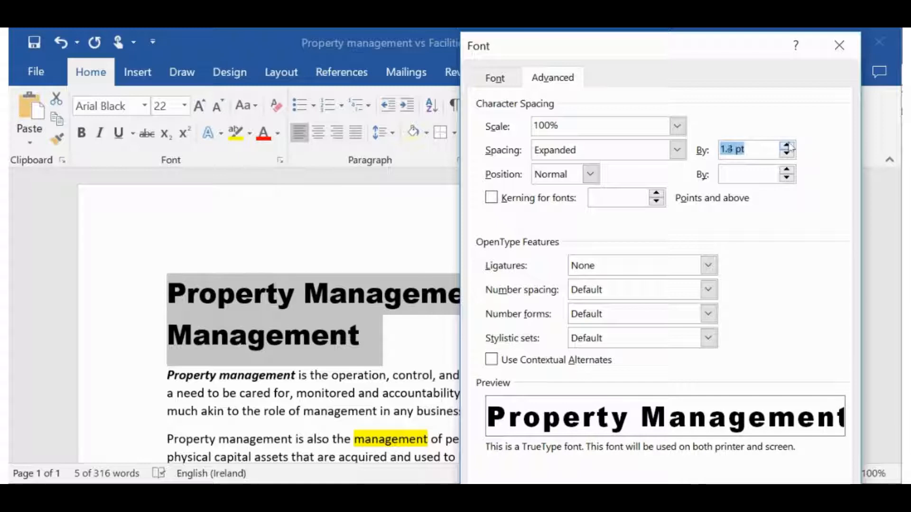
left_click(755, 498)
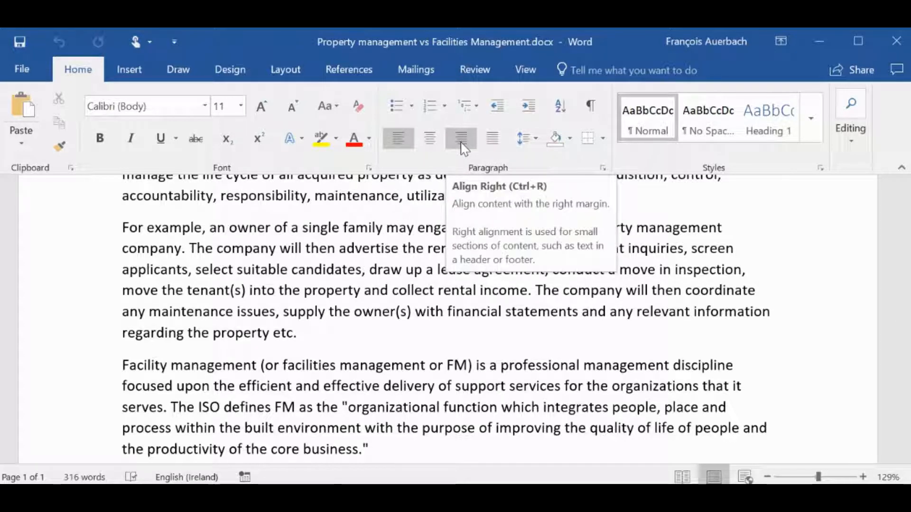
Step: Center the paragraph starting "For example, an owner of a single family" and set its line spacing to 2.0
left_click(435, 146)
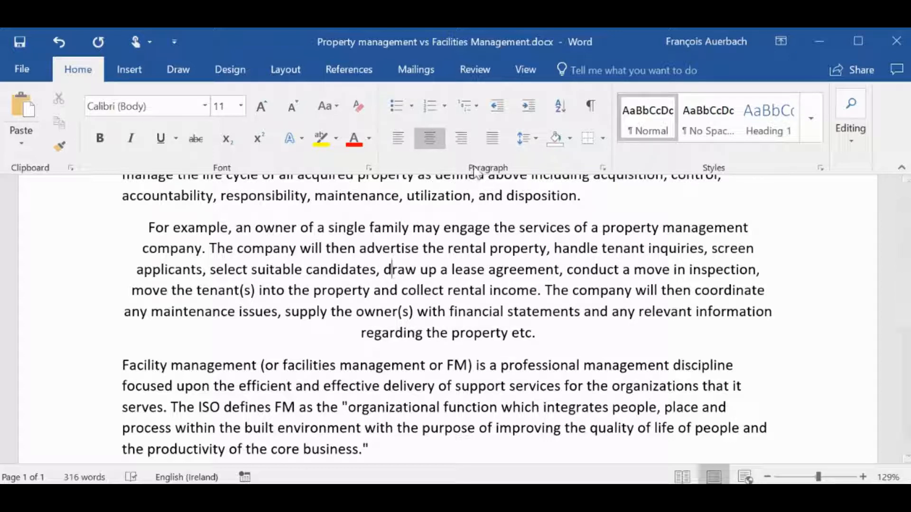
left_click(532, 148)
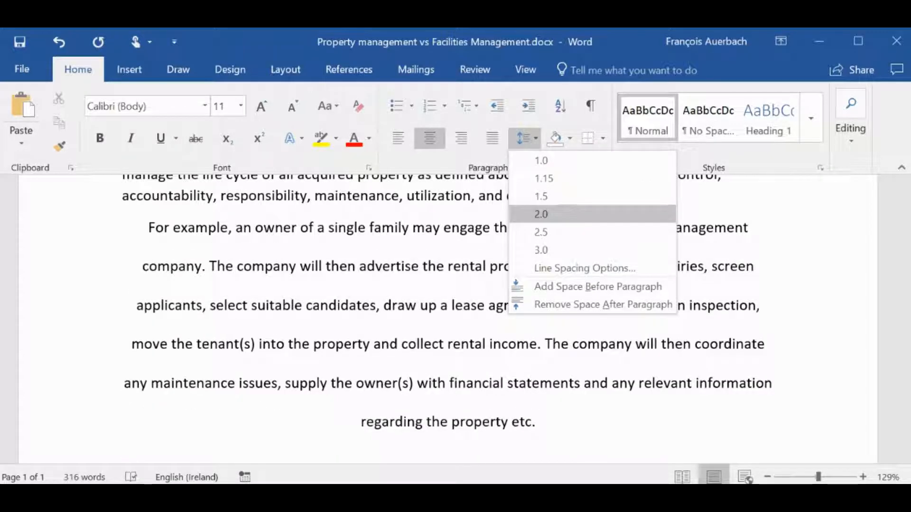
left_click(548, 212)
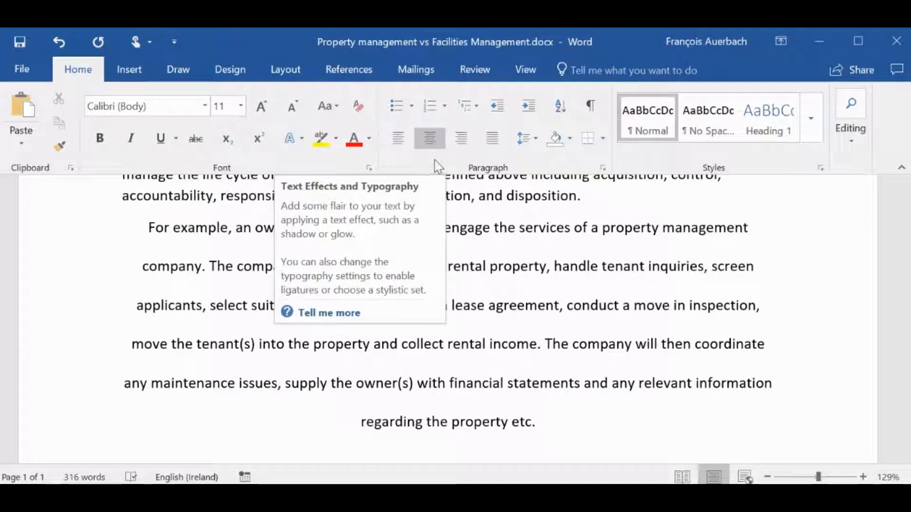
left_click(535, 139)
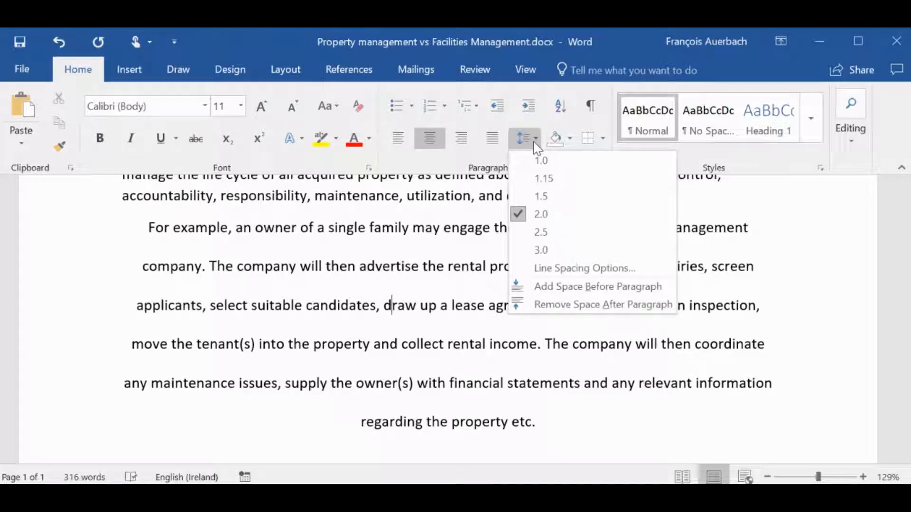
left_click(534, 142)
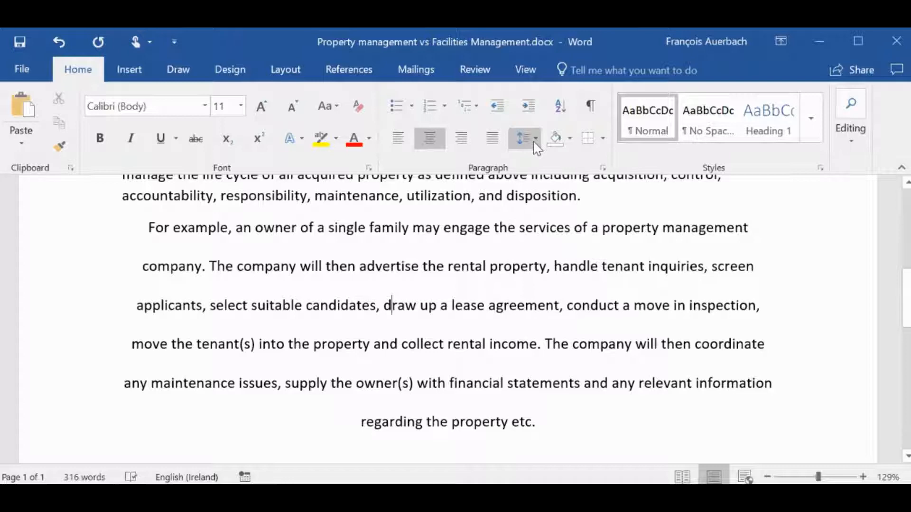
Step: Shade the paragraph starting "For example, an owner" with Gold, Accent 4, Lighter 80% and add outside borders around it
left_click(570, 147)
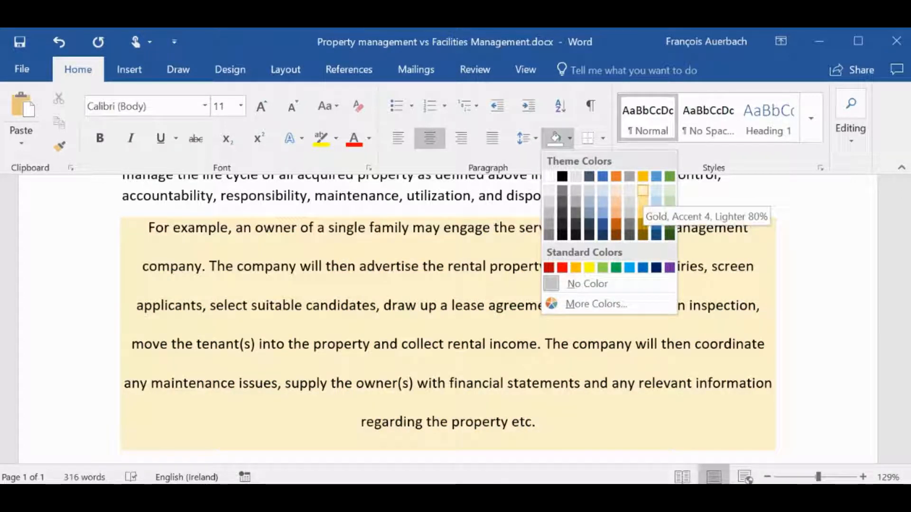
left_click(643, 191)
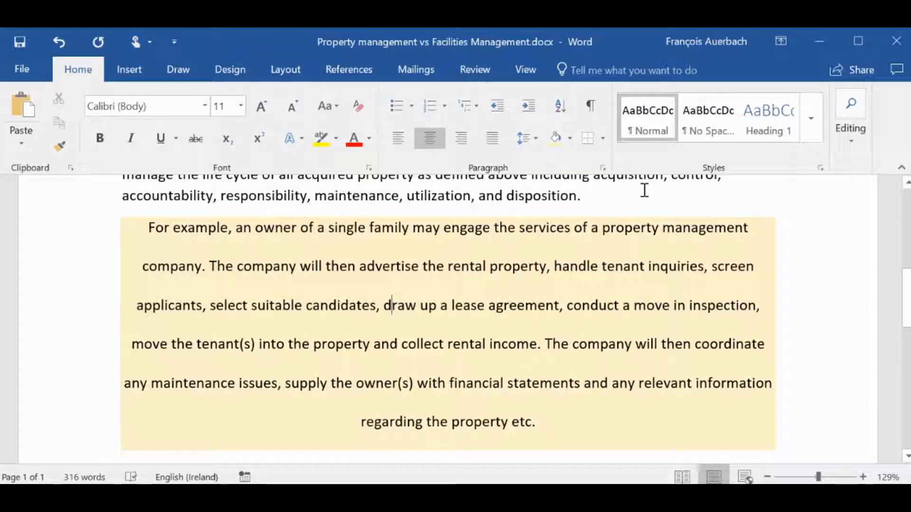
left_click(603, 139)
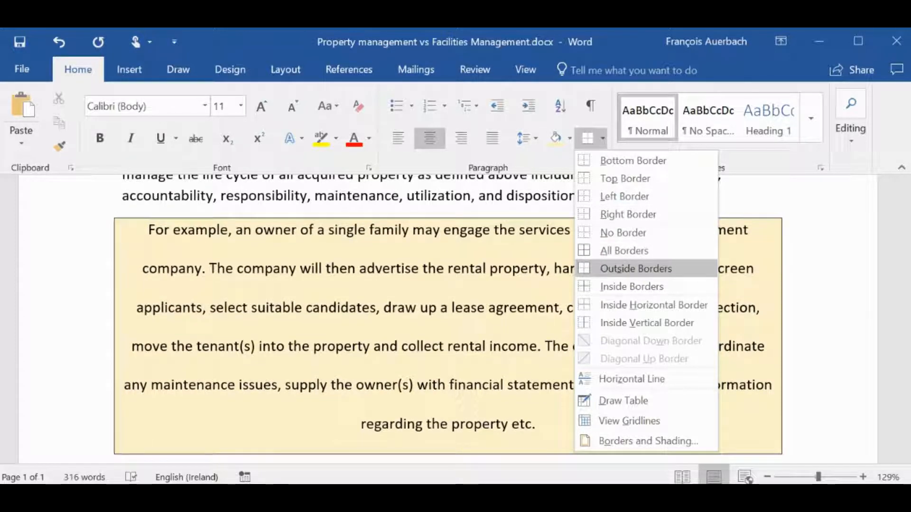
left_click(626, 267)
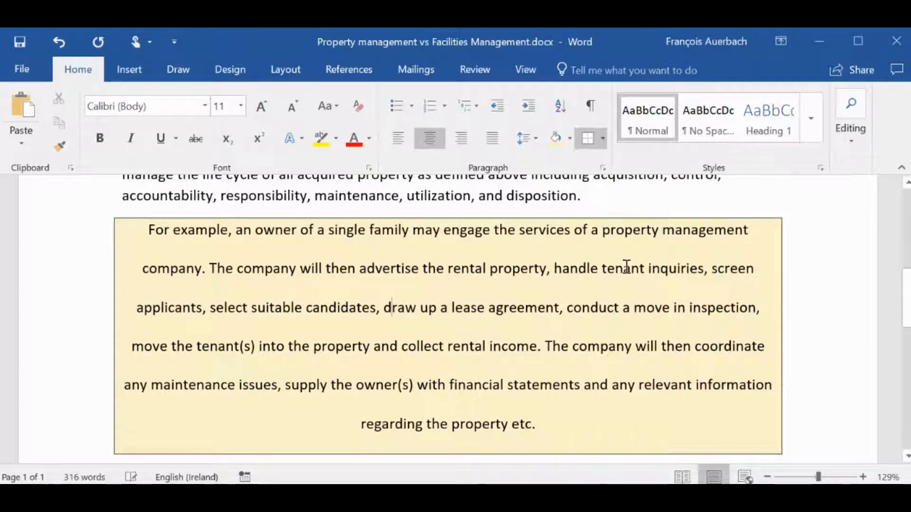
left_click(579, 198)
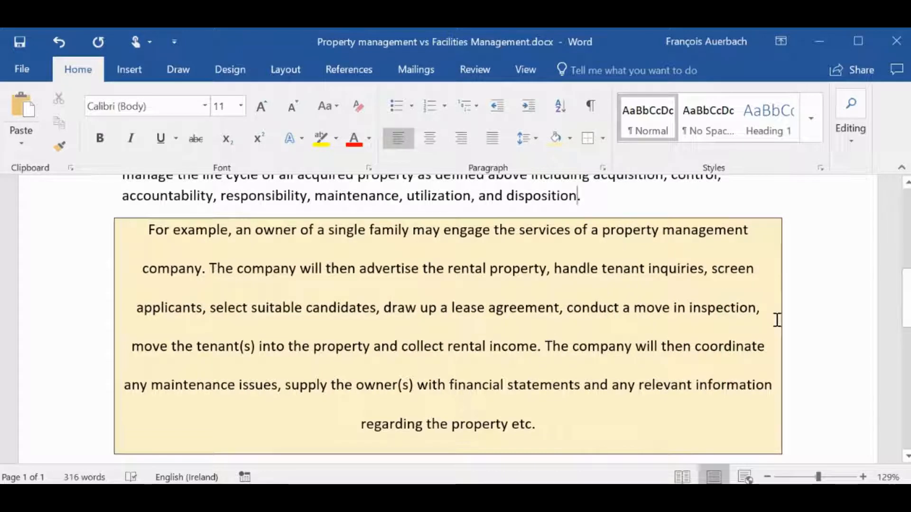
Step: Increase the indent of the shaded, bordered paragraph by three levels and decrease it back to the margin
left_click(569, 343)
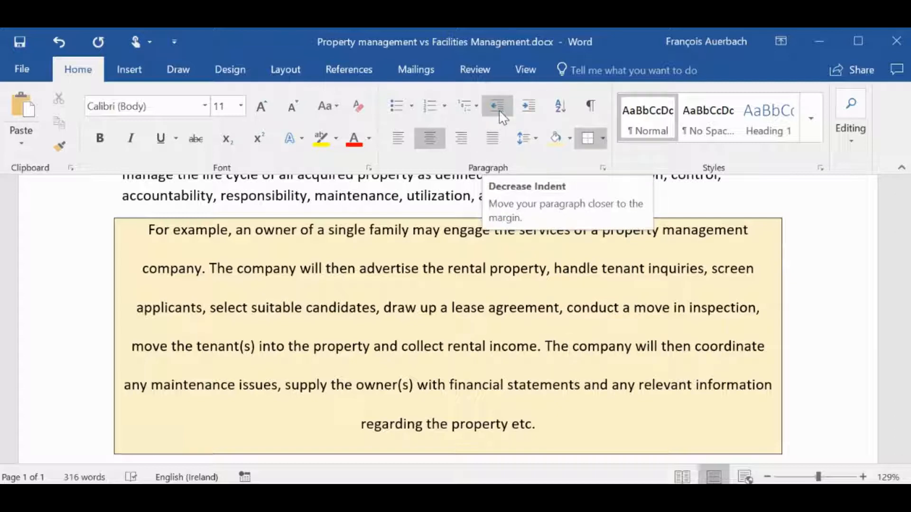
left_click(528, 106)
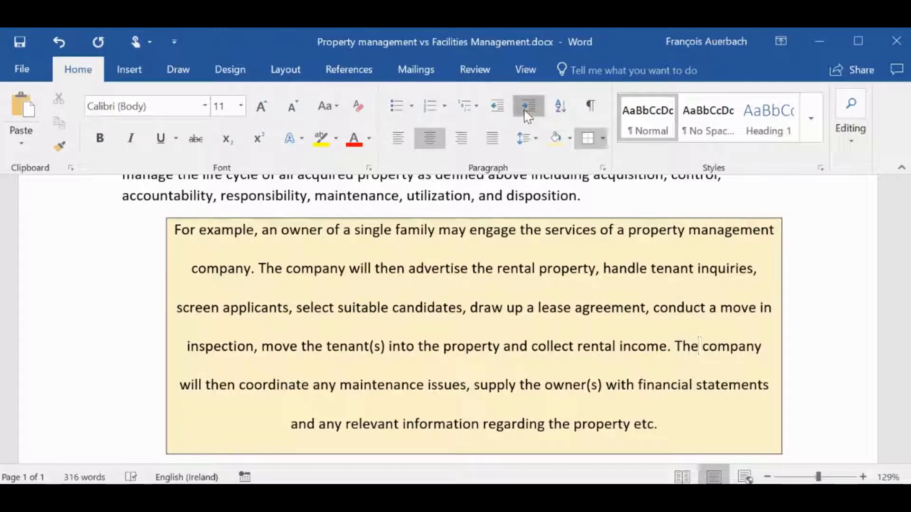
left_click(528, 107)
left_click(527, 110)
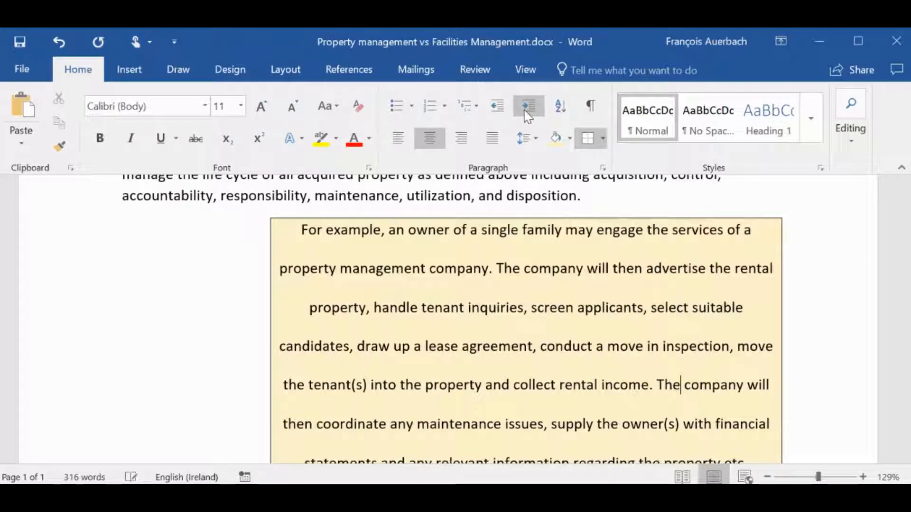
left_click(498, 110)
left_click(498, 110)
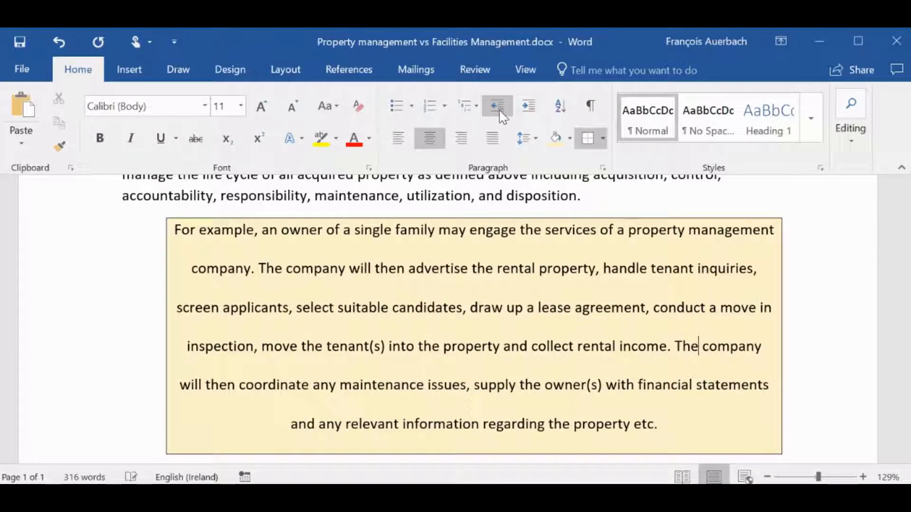
left_click(499, 111)
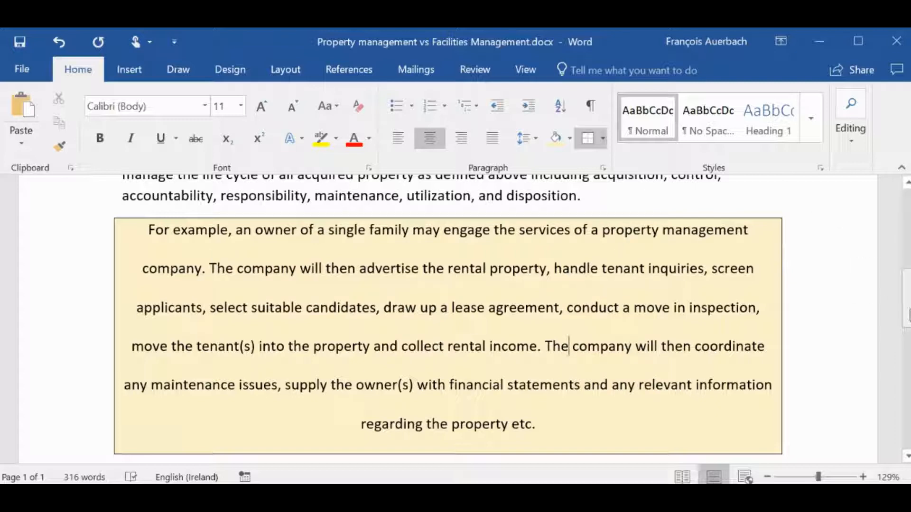
Step: Add a line reading "Professional FM" below the paragraph ending "core business", followed by an empty paragraph
scroll(532, 429, "down", 3)
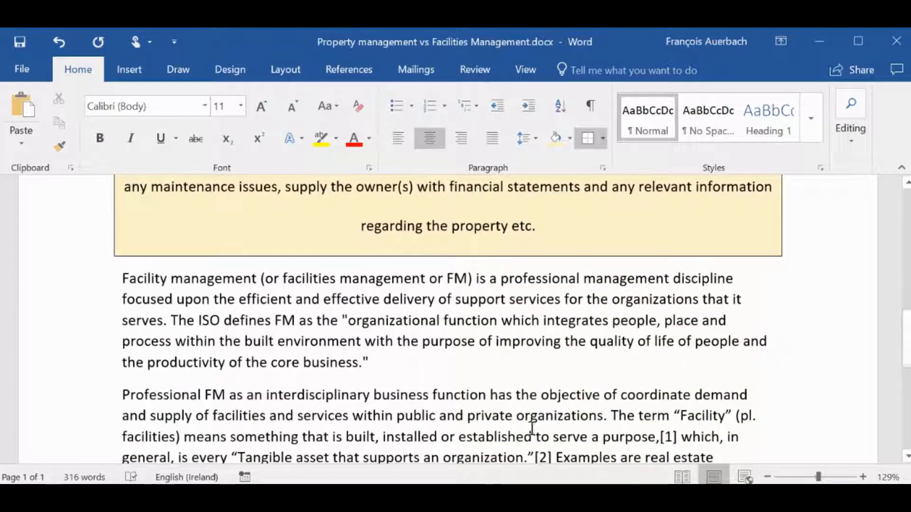
left_click(393, 357)
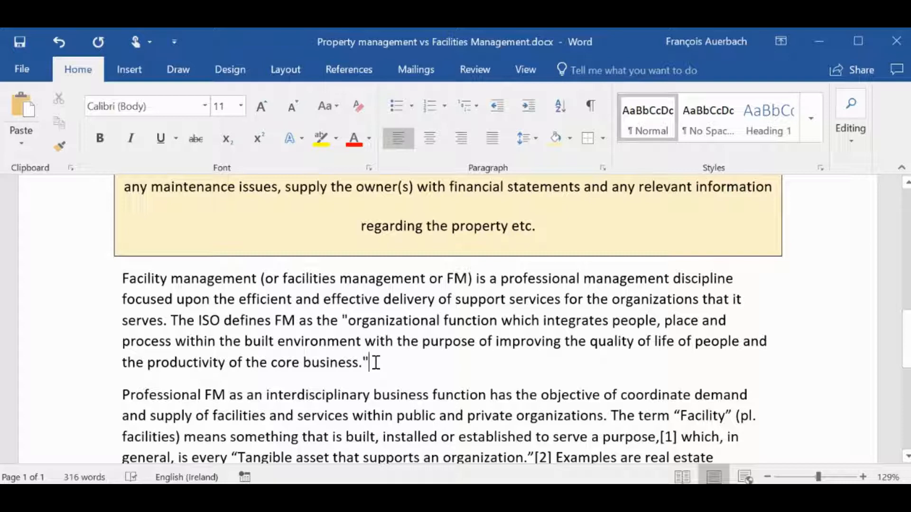
key("Return")
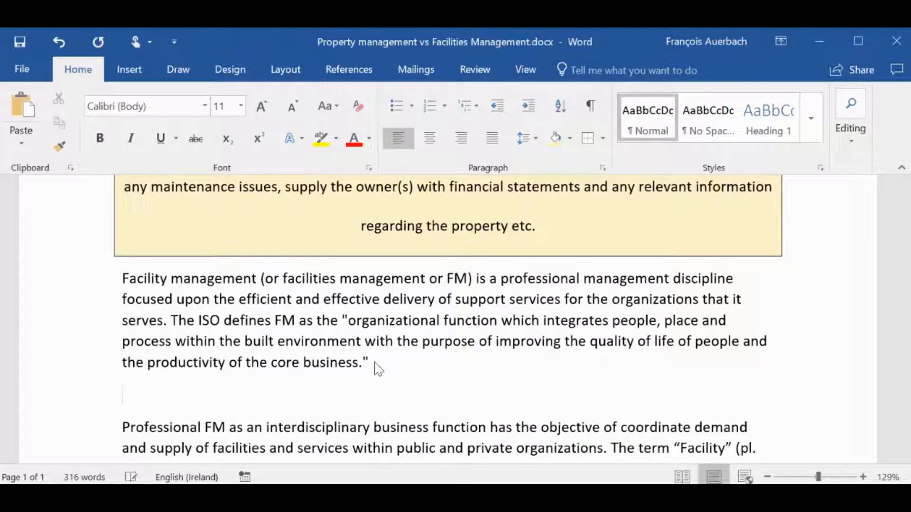
type("Pr")
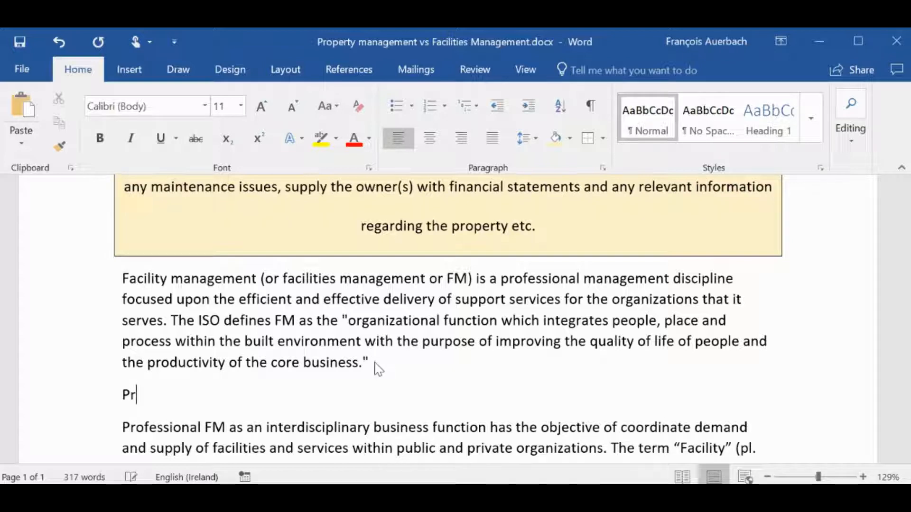
type("ofessional FM")
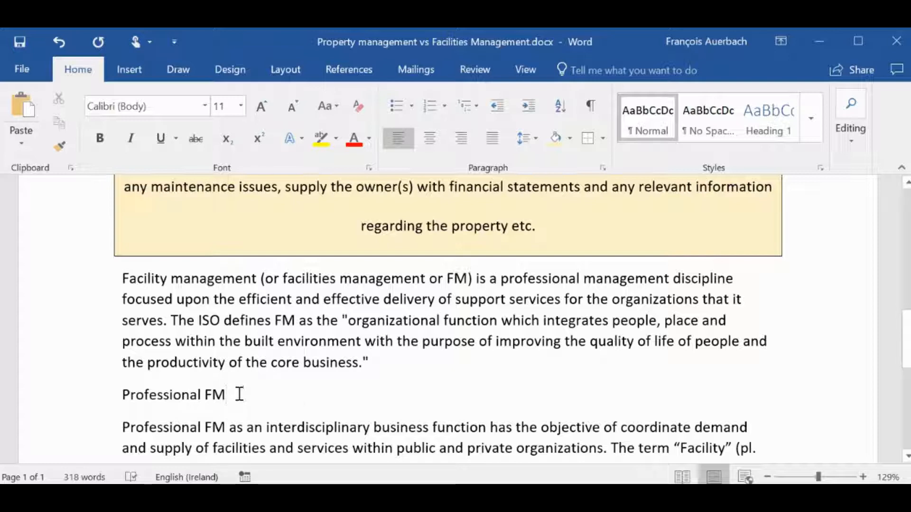
key("Return")
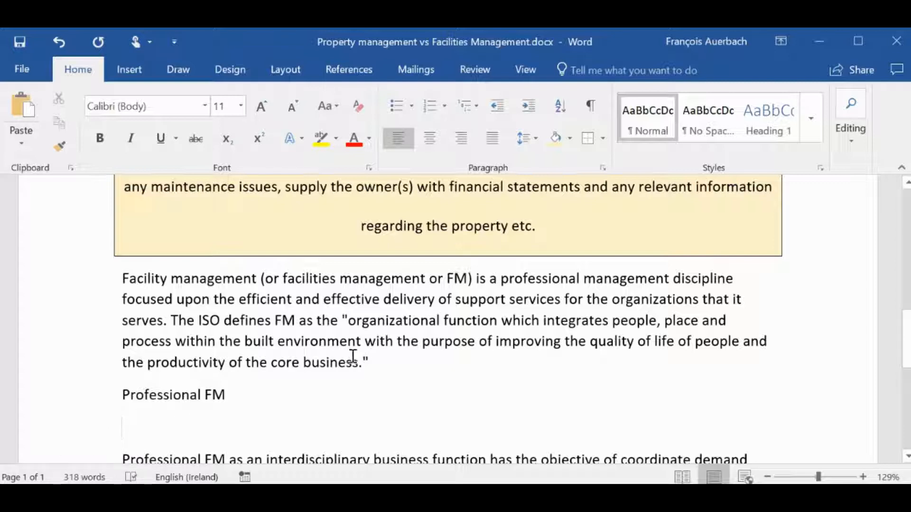
Step: Show the formatting marks, examine the paragraph ends and spaces around the shaded paragraph, and hide the marks again
left_click(592, 111)
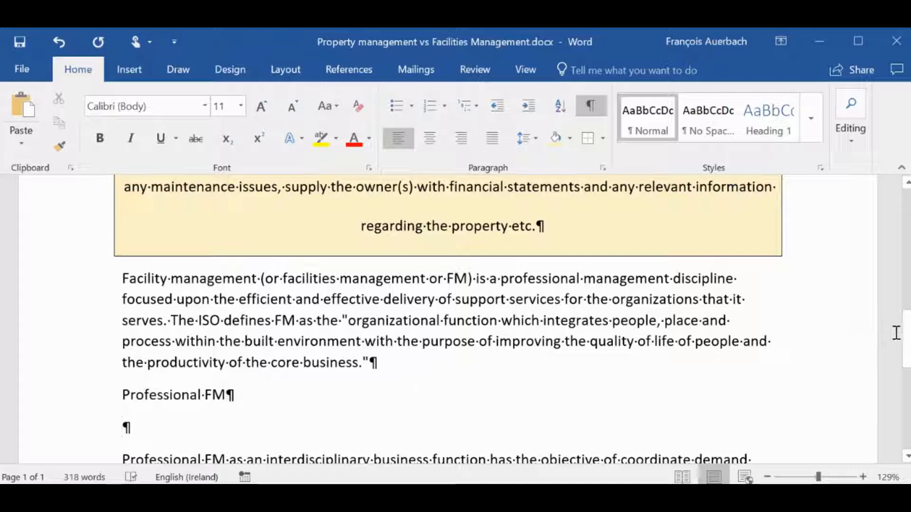
scroll(895, 332, "up", 3)
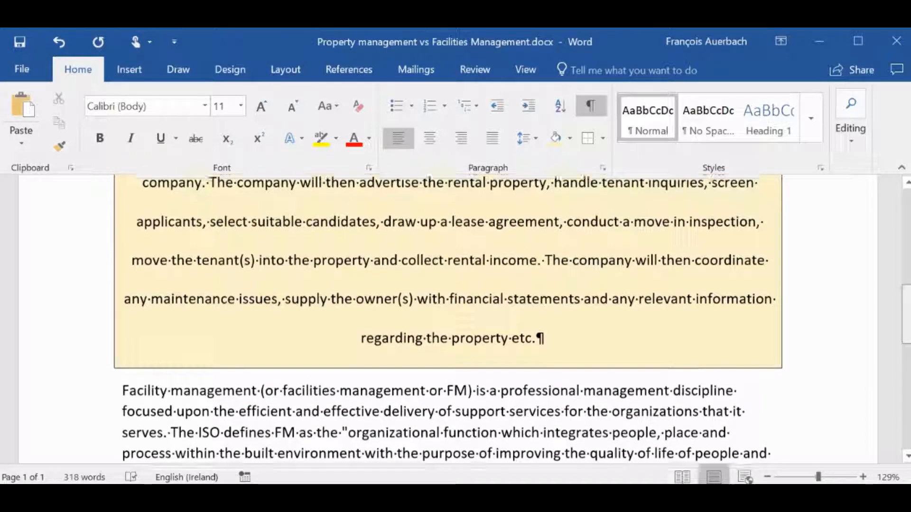
scroll(448, 318, "up", 3)
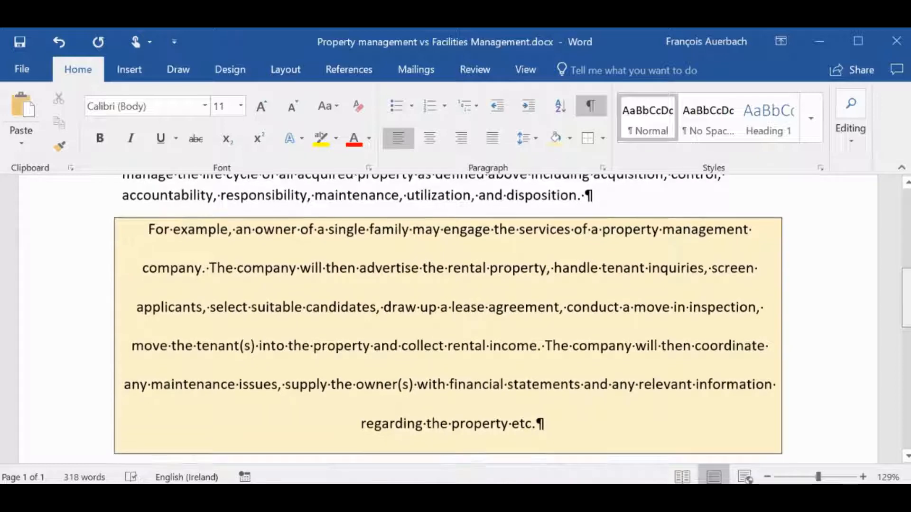
scroll(448, 318, "down", 5)
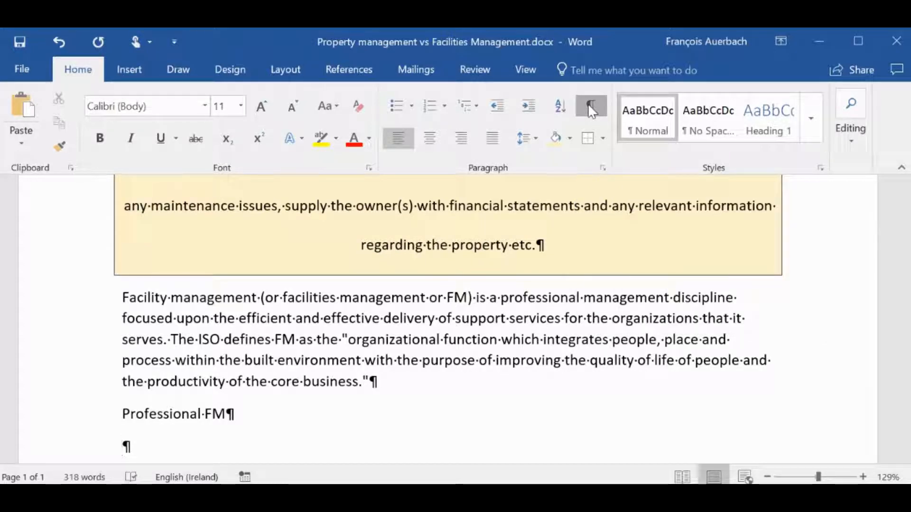
left_click(588, 103)
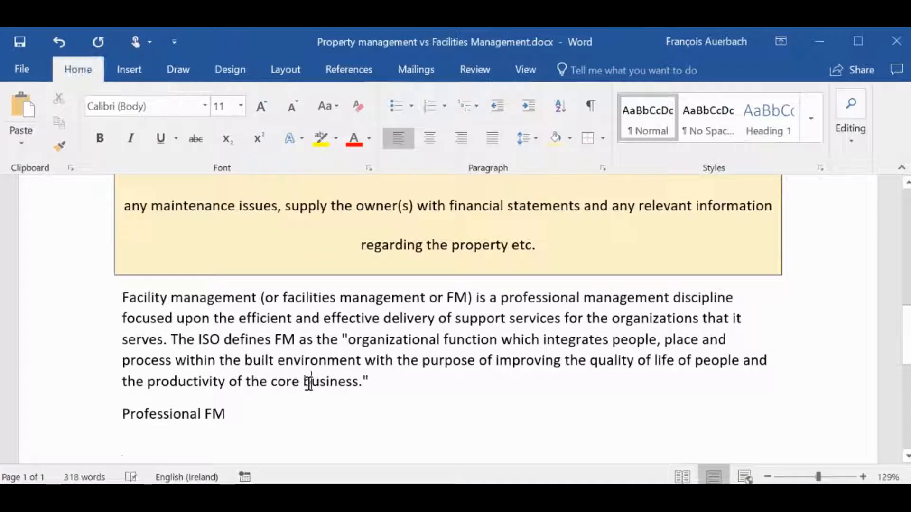
Step: Examine the Paragraph dialog's settings for the "Facility management" paragraph and review the document's formatting from the heading down
left_click(603, 168)
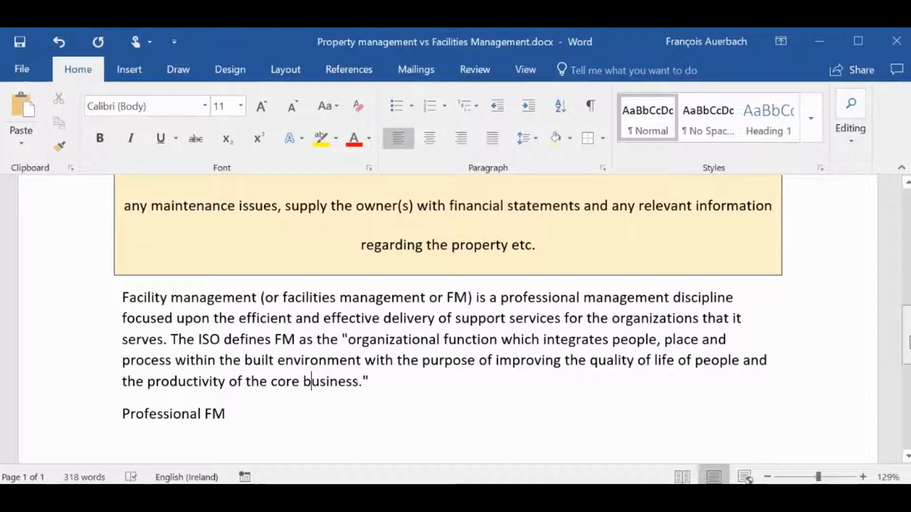
scroll(448, 322, "up", 15)
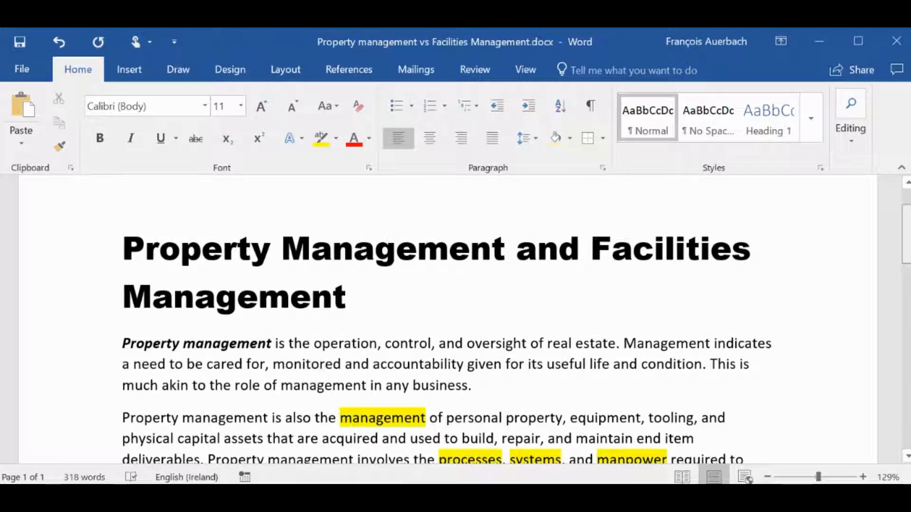
scroll(448, 319, "up", 2)
scroll(447, 318, "down", 3)
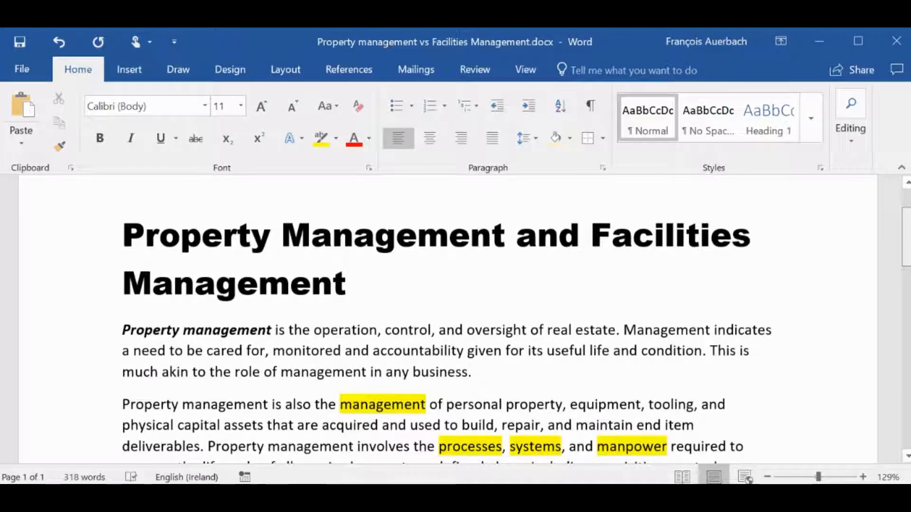
scroll(426, 343, "down", 10)
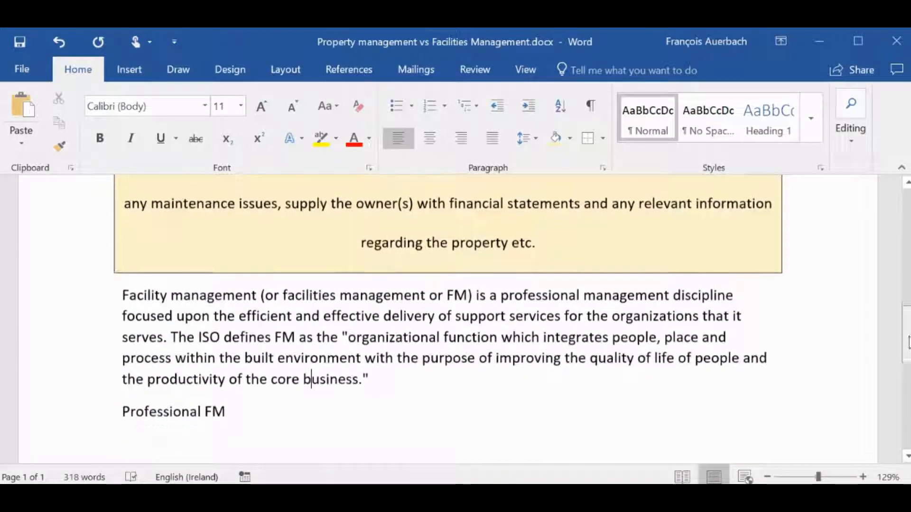
Step: Select the words "effective delivery" in the "Facility management" paragraph
left_click_drag(323, 315, 379, 315)
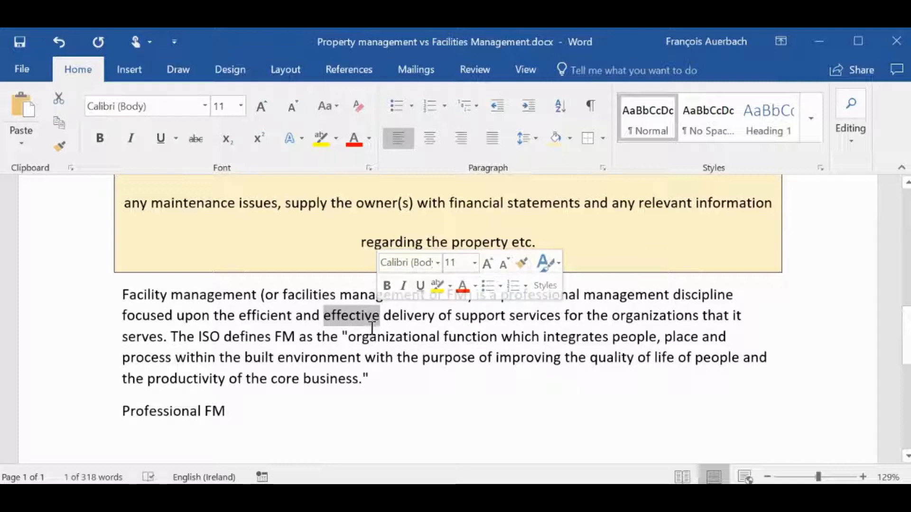
left_click(325, 317)
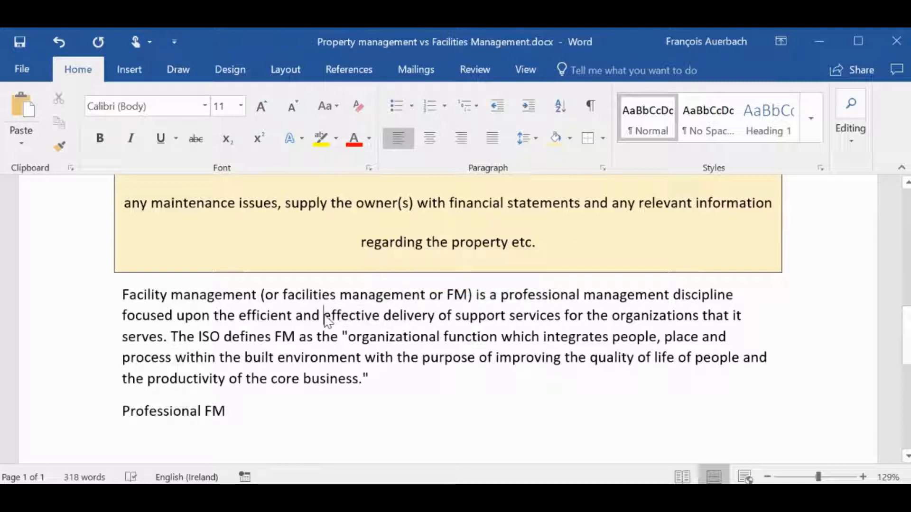
left_click_drag(326, 317, 437, 316)
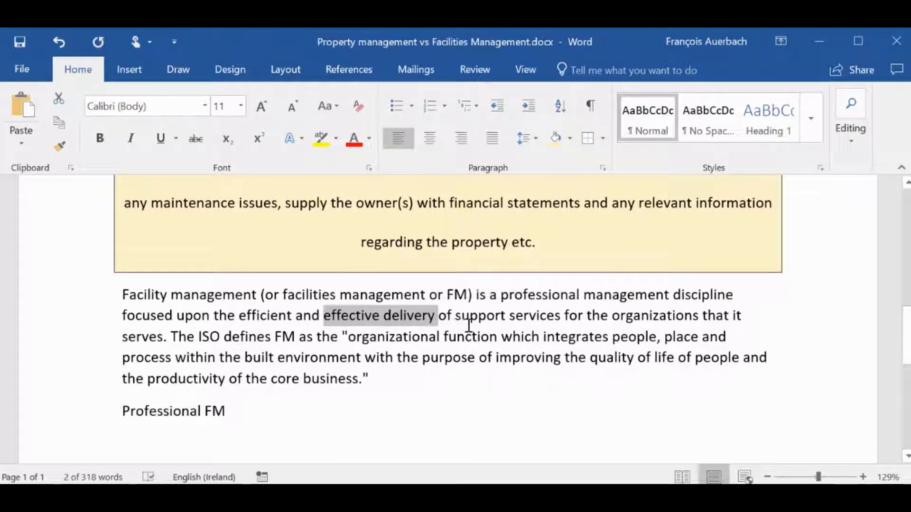
Step: Highlight the word "management" after "Facility" at the start of the paragraph in yellow
triple_click(214, 293)
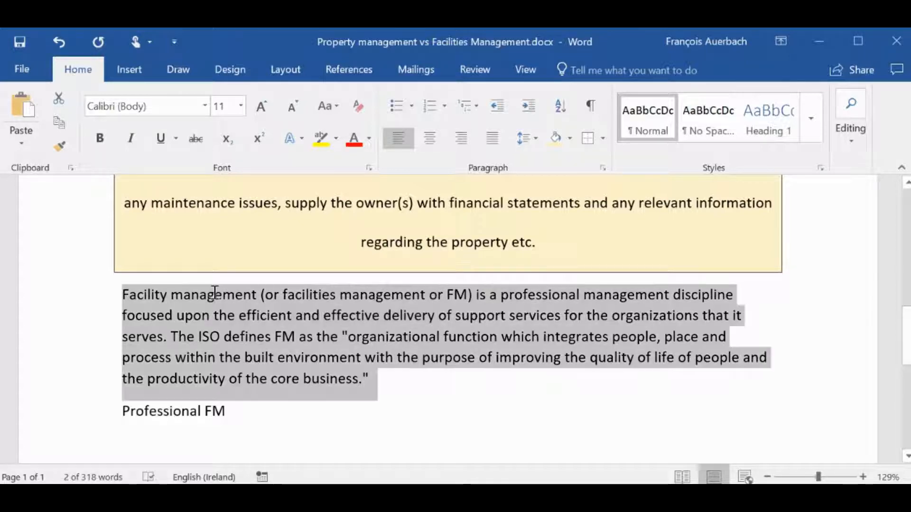
double_click(215, 294)
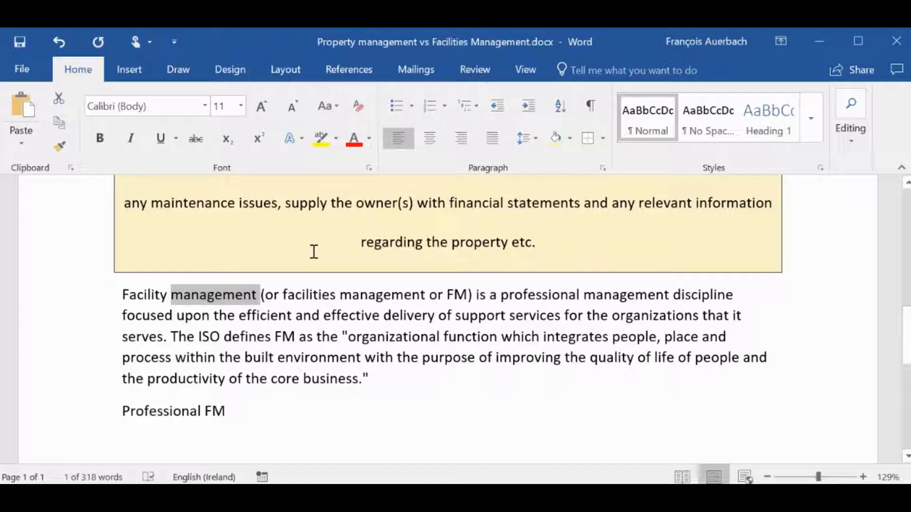
left_click(322, 138)
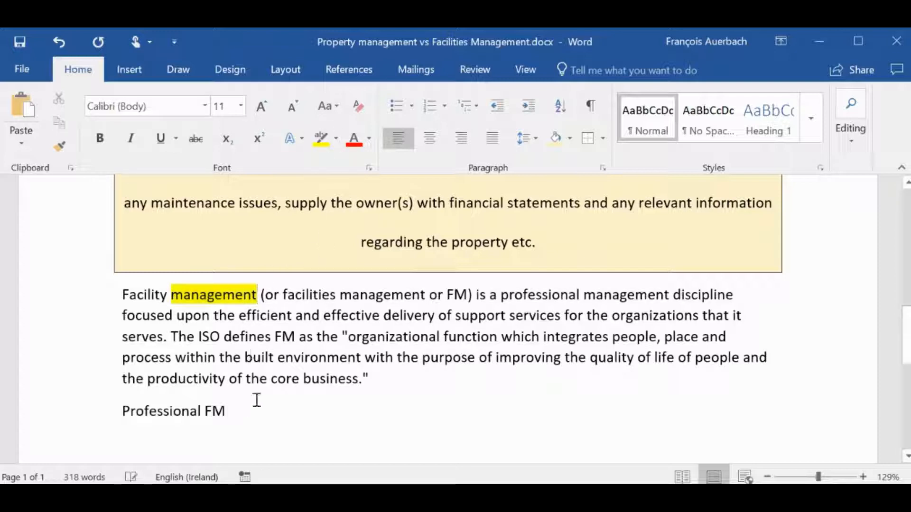
Step: Select the entire "Facility management" paragraph, and replace that selection with the first line of the paragraph starting "Professional FM as an interdisciplinary"
double_click(193, 317)
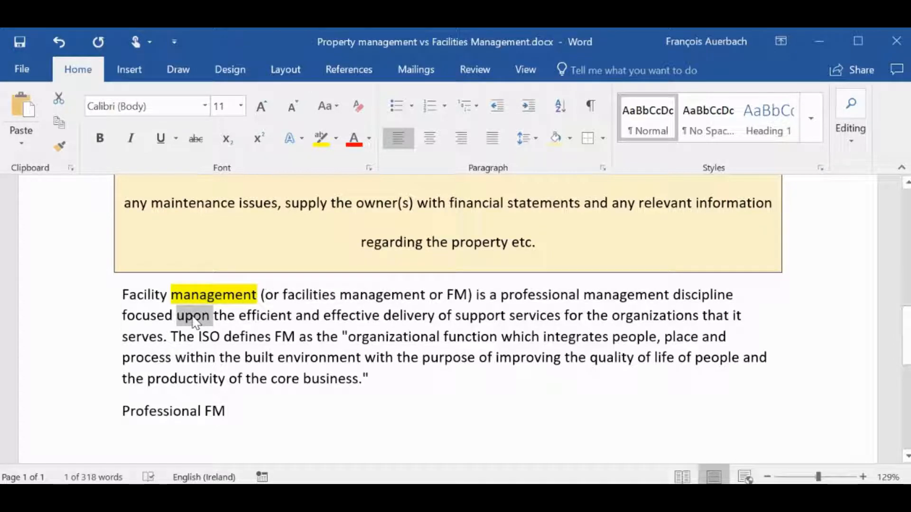
triple_click(192, 314)
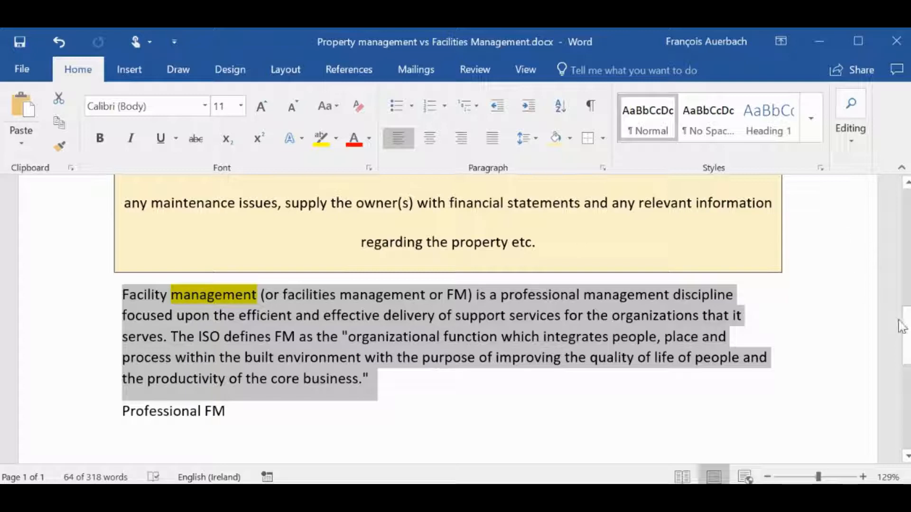
left_click_drag(904, 320, 908, 359)
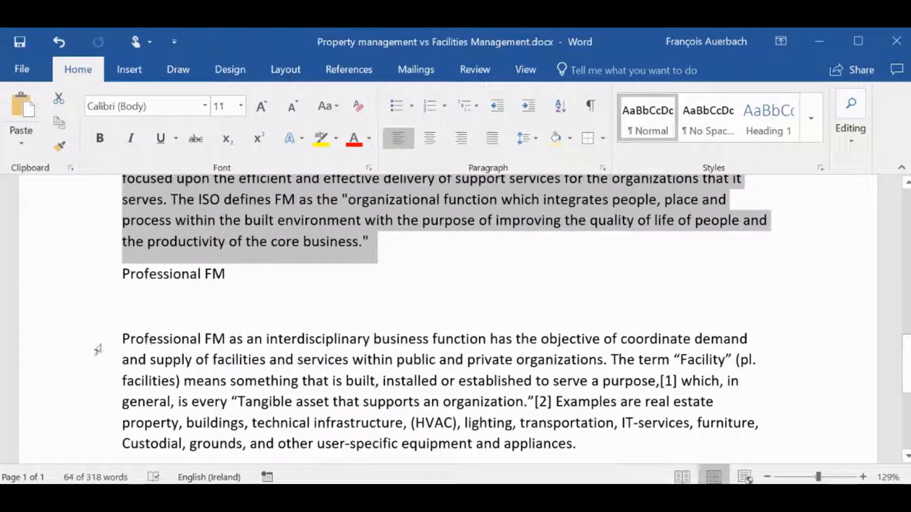
left_click(51, 344)
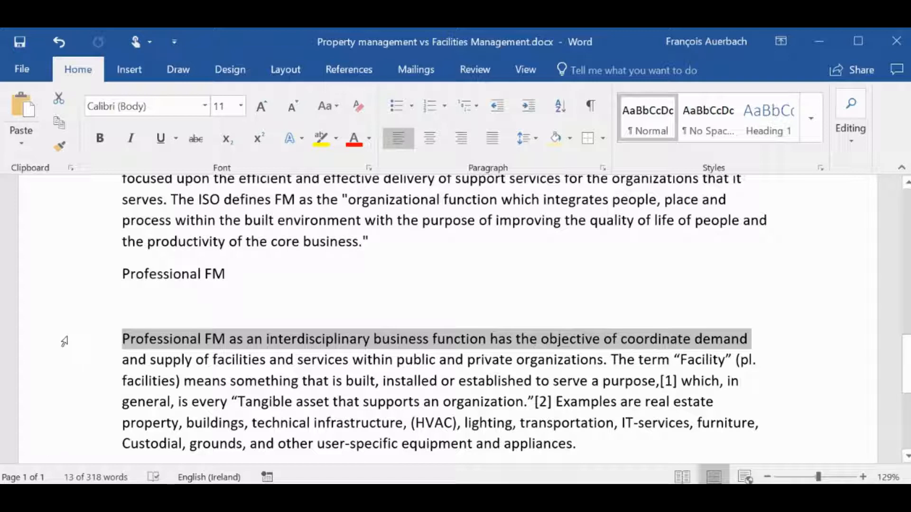
Step: Select the first three lines of the paragraph starting "Professional FM as an interdisciplinary", and replace that selection with the entire paragraph
left_click_drag(63, 345, 61, 387)
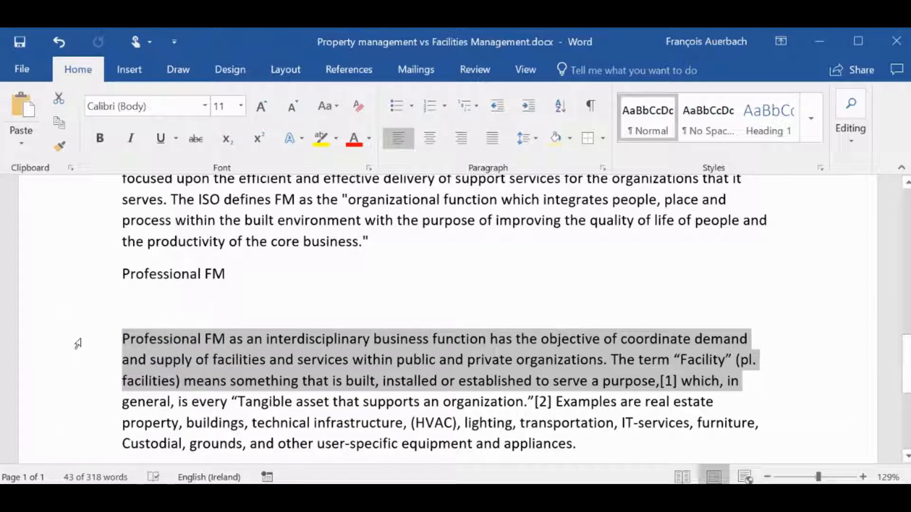
double_click(70, 351)
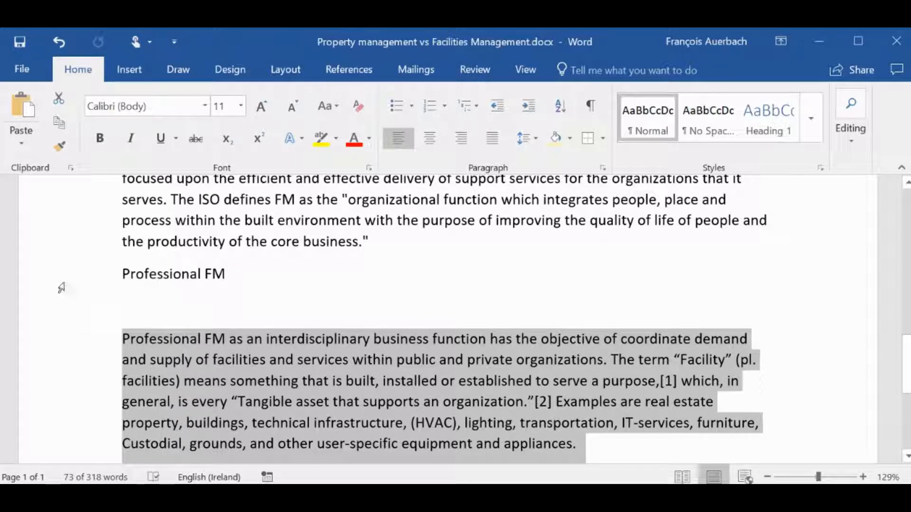
Step: Select the short "Professional FM" line, and replace that selection with the whole six-line paragraph below it
left_click(83, 284)
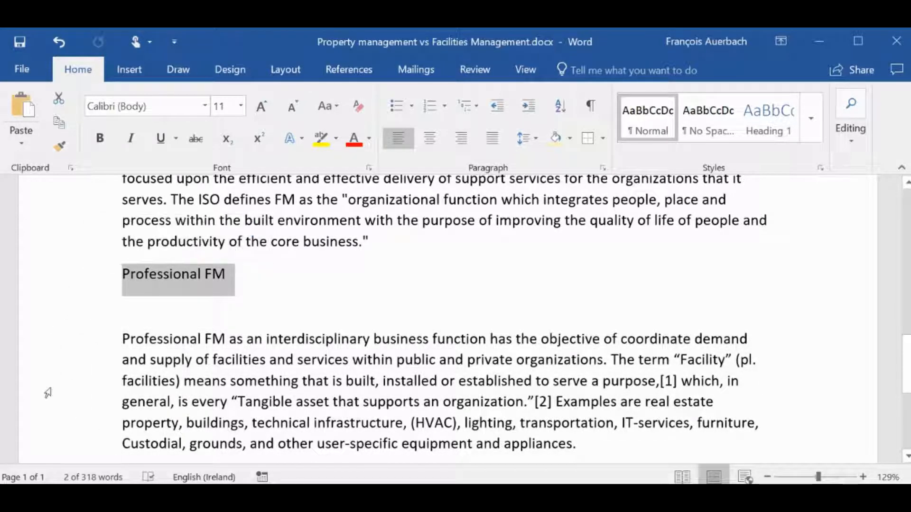
double_click(46, 392)
left_click(48, 393)
double_click(47, 392)
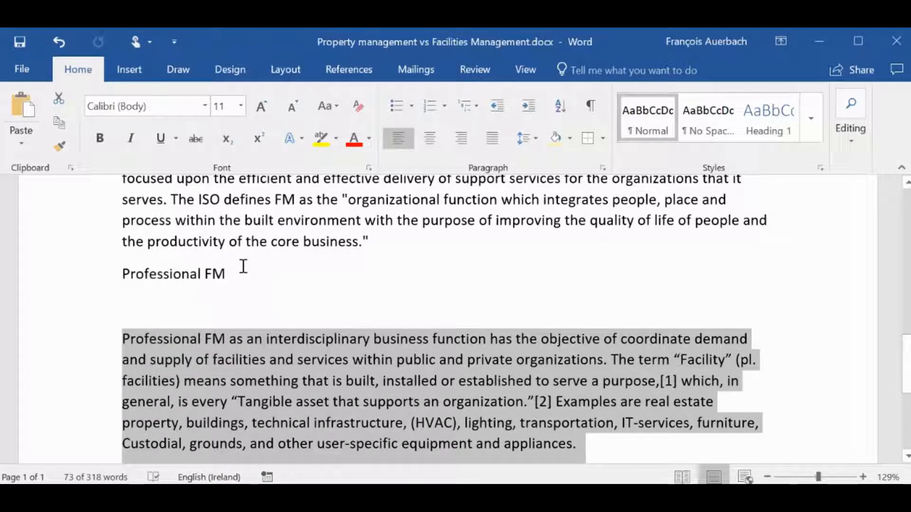
Step: Select the line starting "and supply of facilities", extend the selection to the entire document, and check it up to the heading
left_click(86, 360)
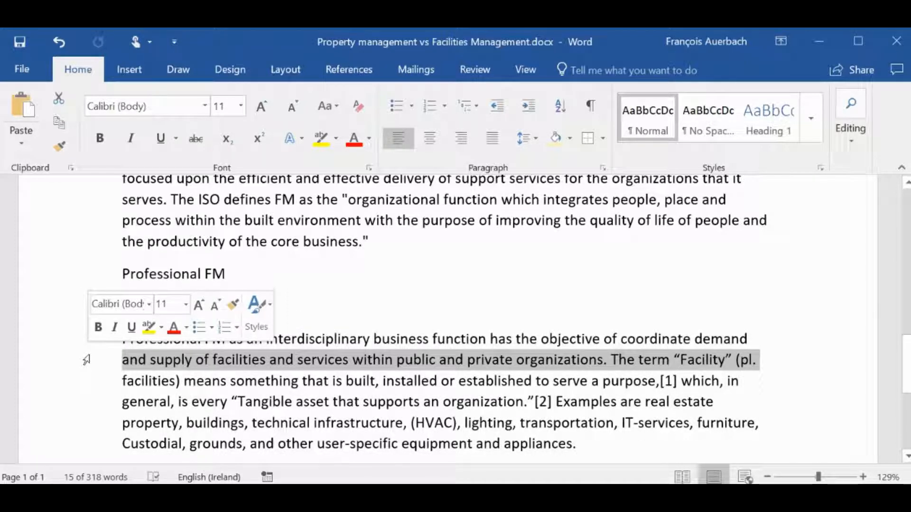
double_click(86, 360)
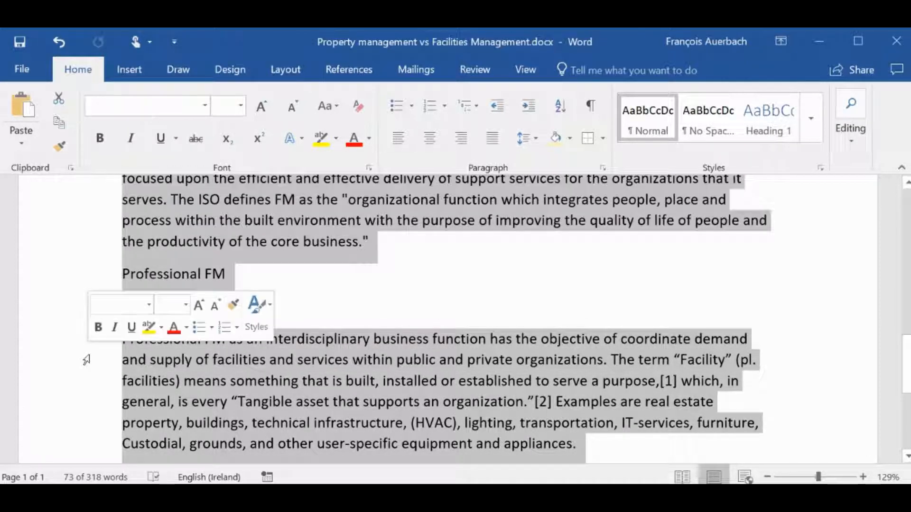
left_click(86, 360)
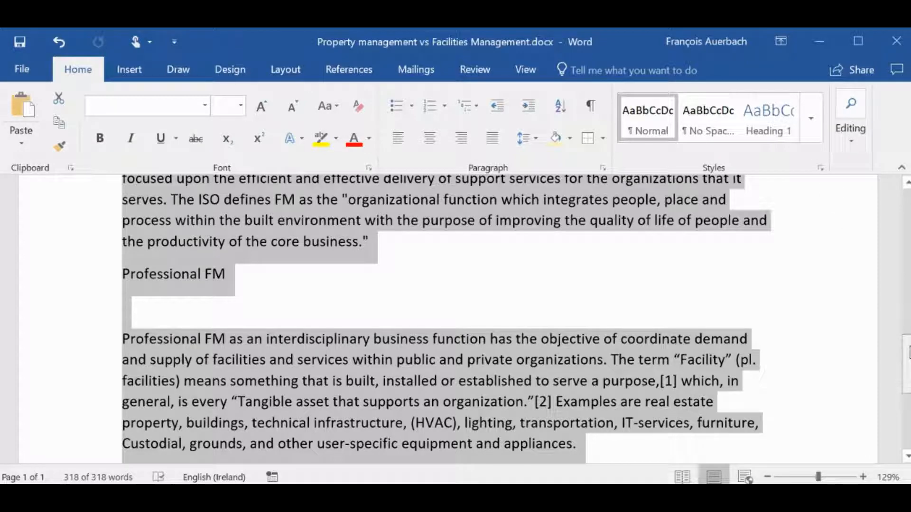
scroll(448, 320, "up", 10)
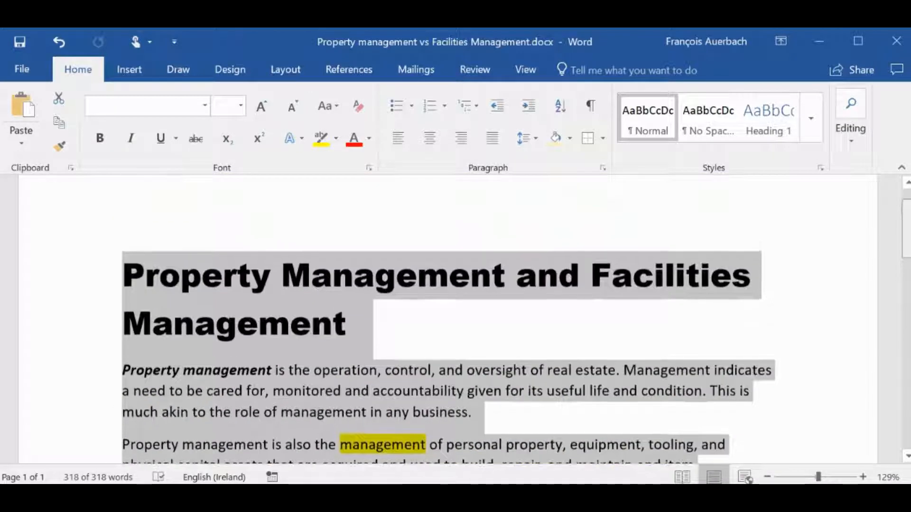
scroll(448, 321, "down", 15)
scroll(447, 320, "up", 6)
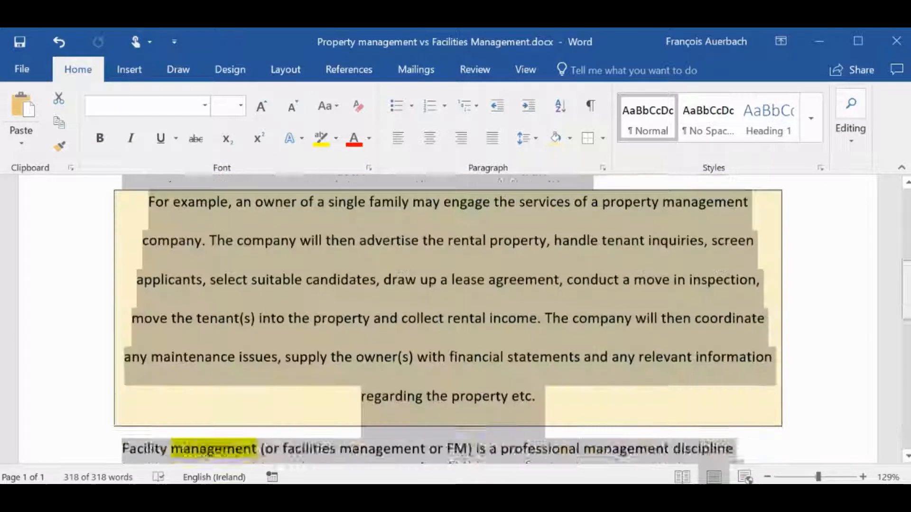
scroll(448, 320, "up", 8)
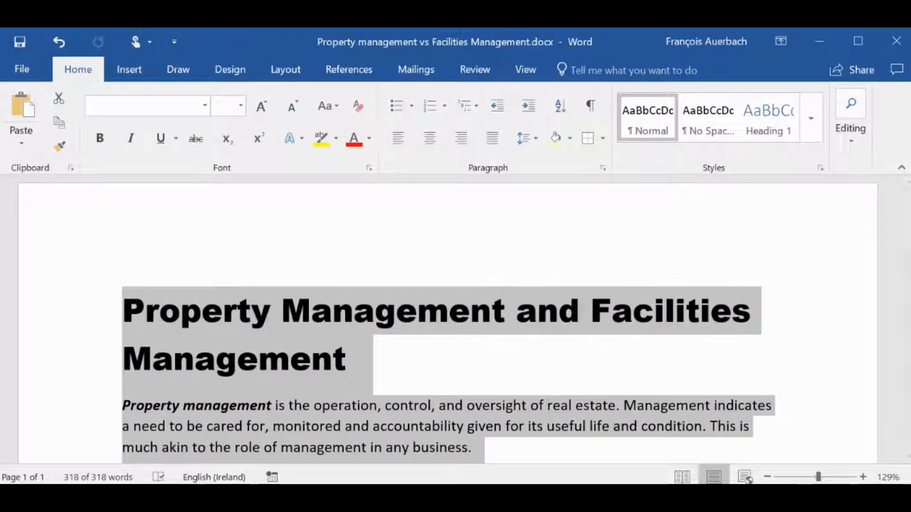